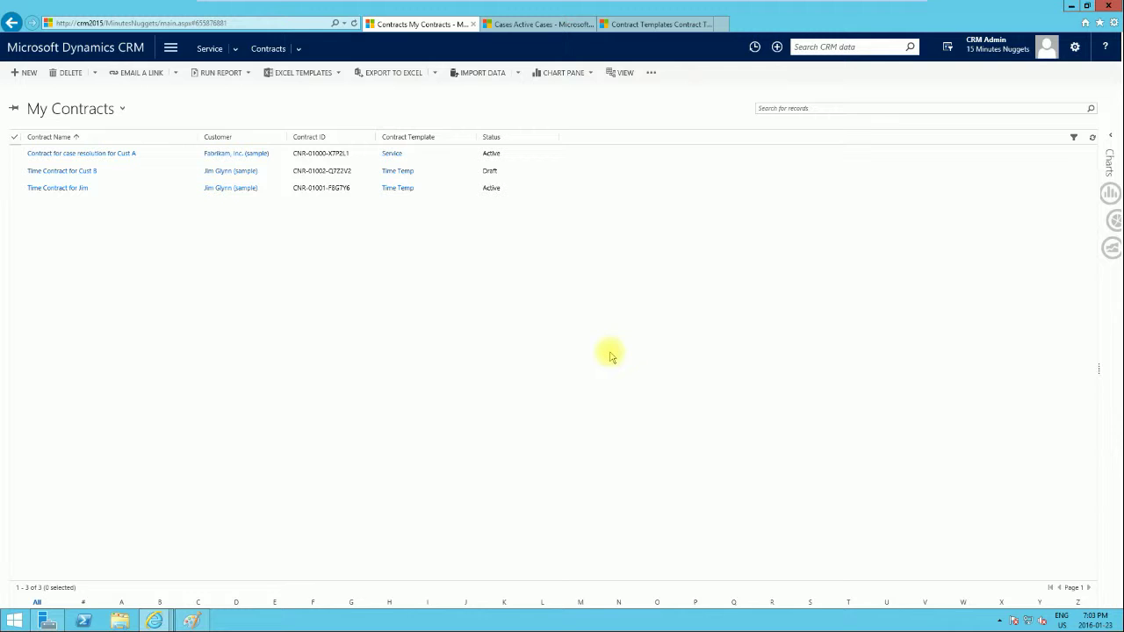
# - Review the contract lifecycle diagram in Paint, and back in Dynamics CRM invoice the draft contract Time Contract for Cust B
pyautogui.click(194, 621)
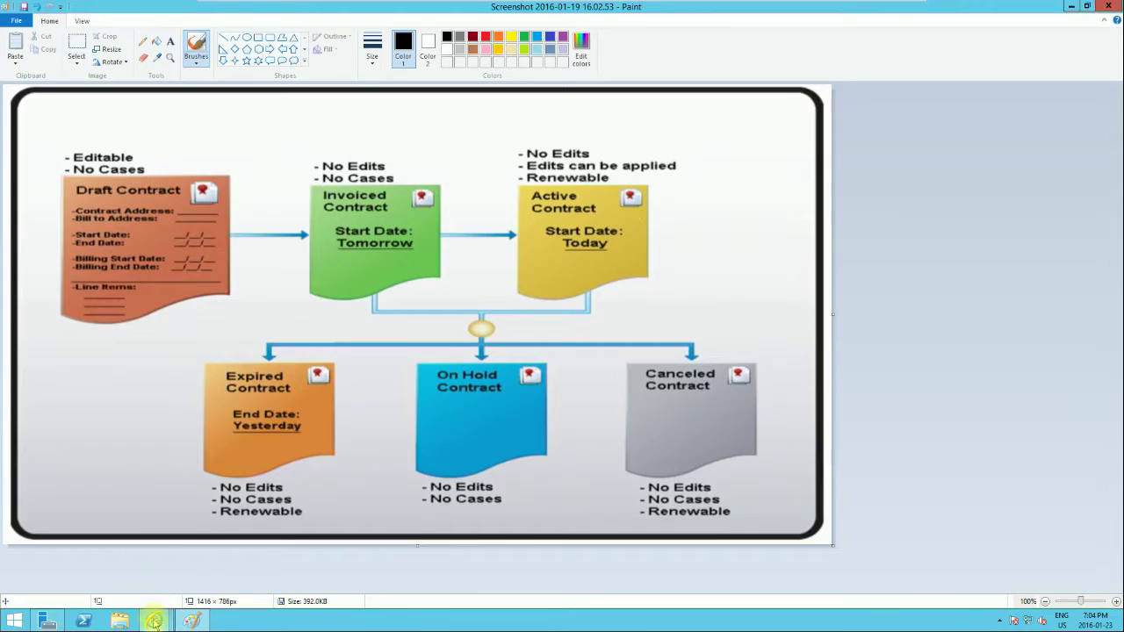
pyautogui.moveTo(154, 615)
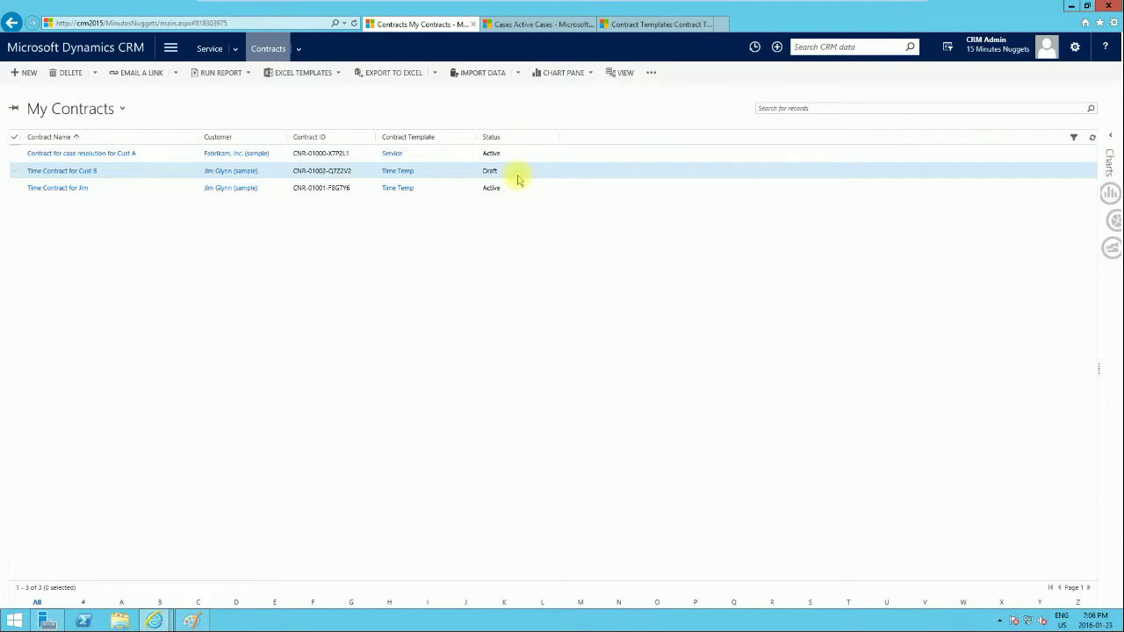
pyautogui.click(71, 172)
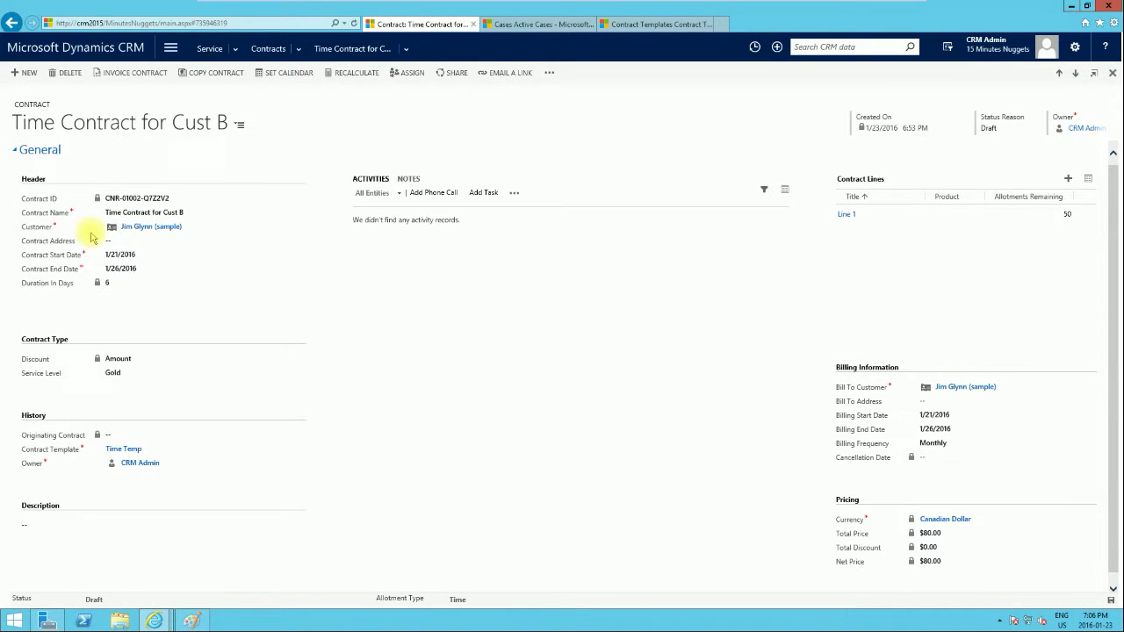
pyautogui.click(134, 76)
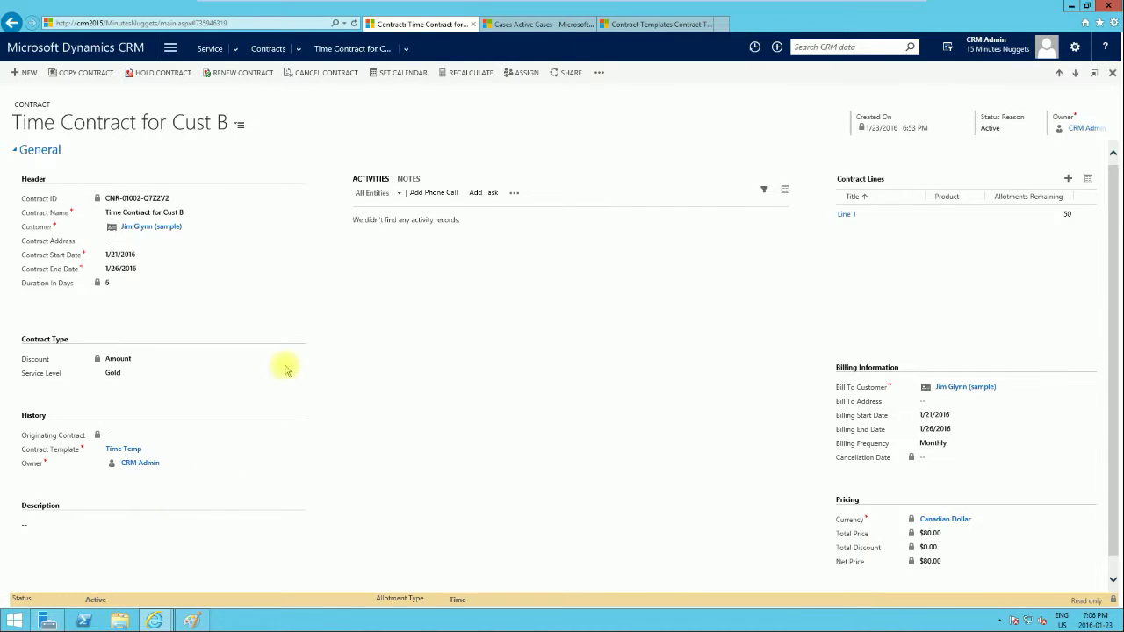
# - Switch to Paint and examine the expired, on hold and canceled contract states in the lifecycle diagram, then return to Dynamics CRM
pyautogui.click(157, 77)
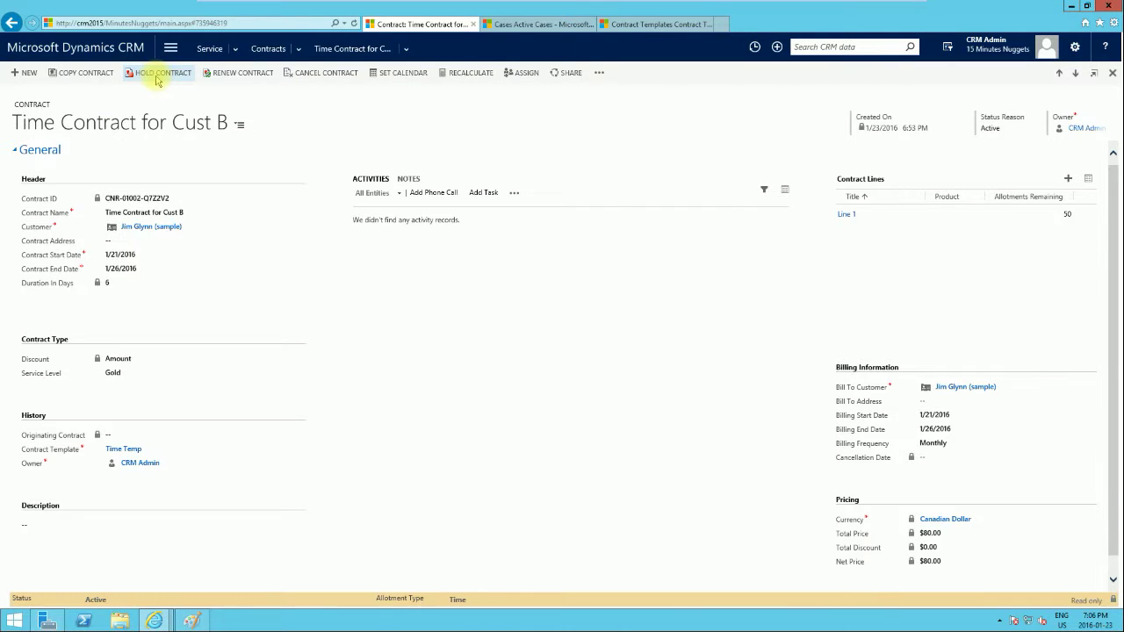
pyautogui.click(193, 620)
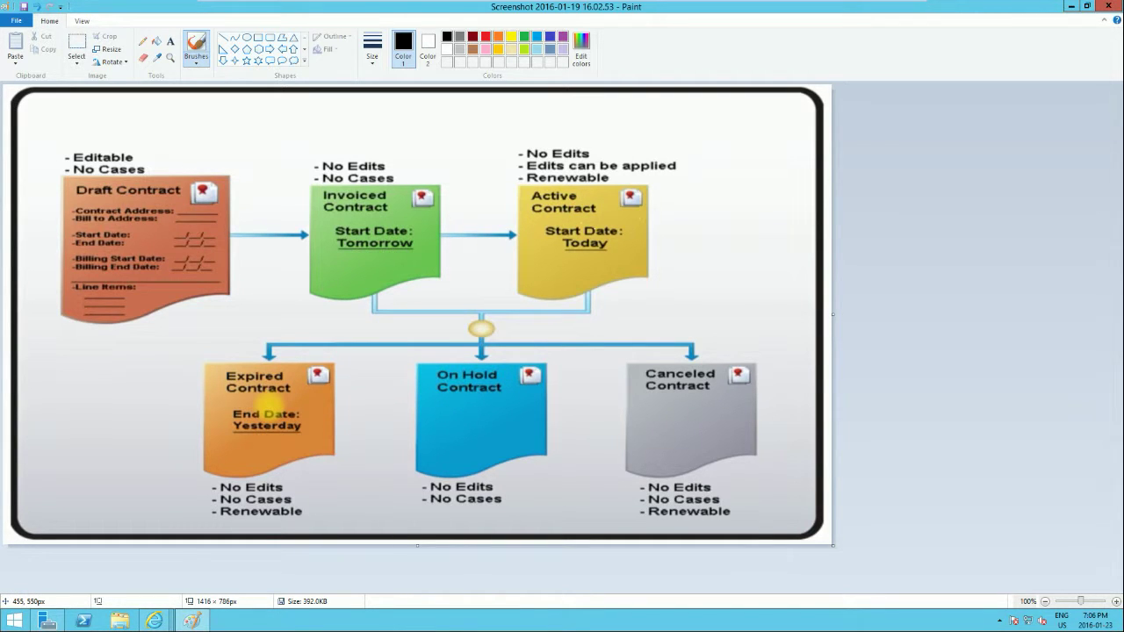
pyautogui.hotkey('alt', 'Tab')
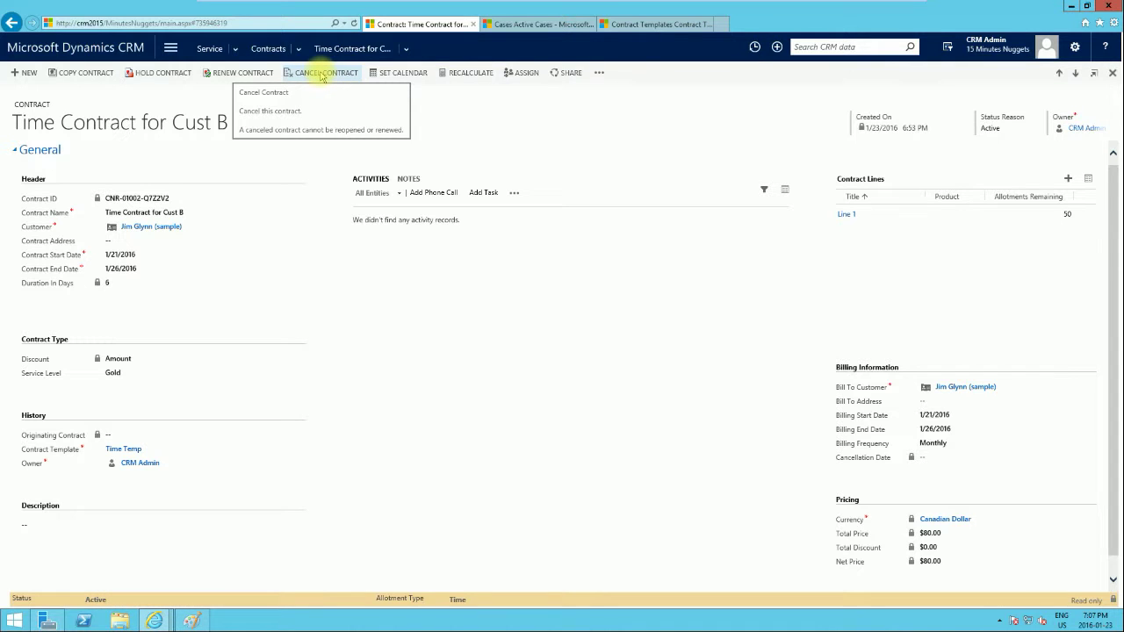
# - Cancel the contract Time Contract for Cust B with the cancellation date 1/23/2016
pyautogui.click(322, 74)
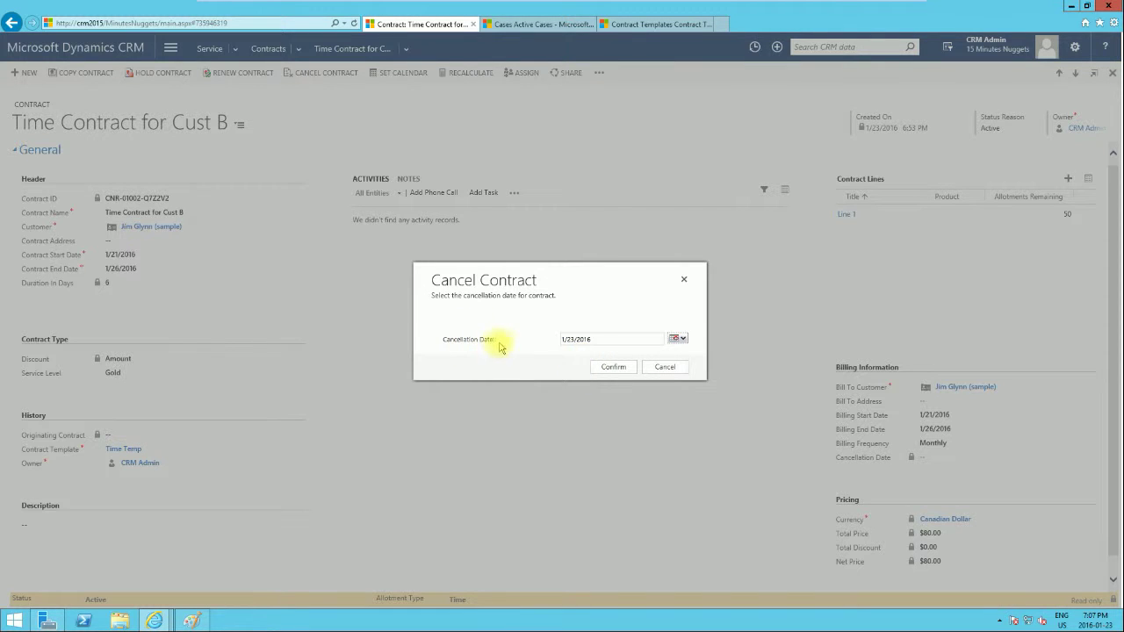
pyautogui.click(679, 339)
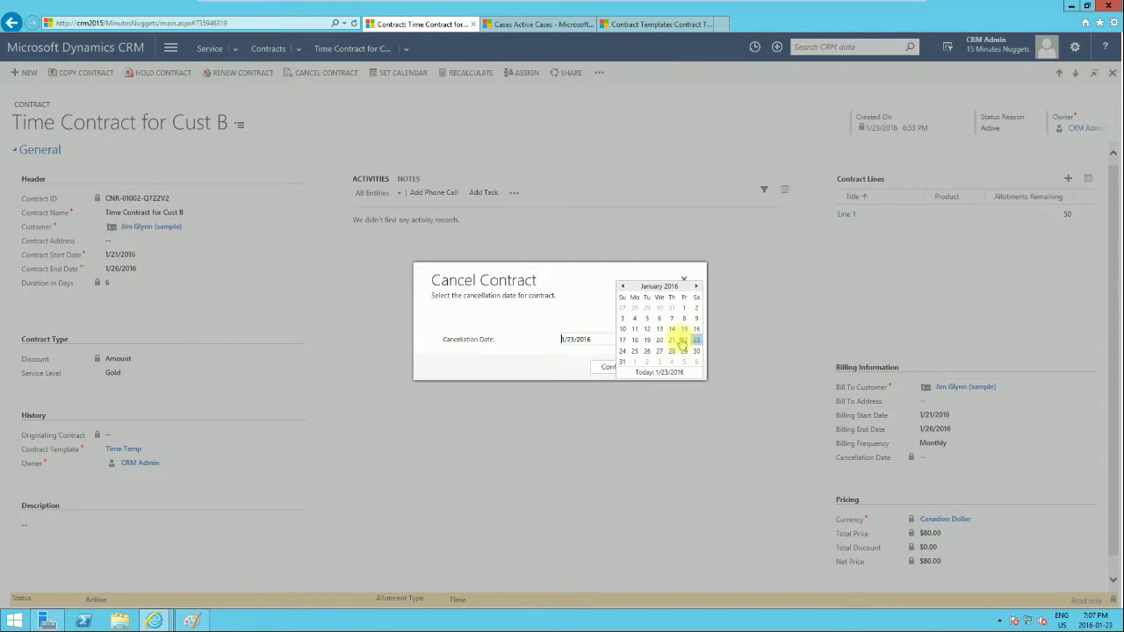
pyautogui.click(562, 353)
pyautogui.click(612, 368)
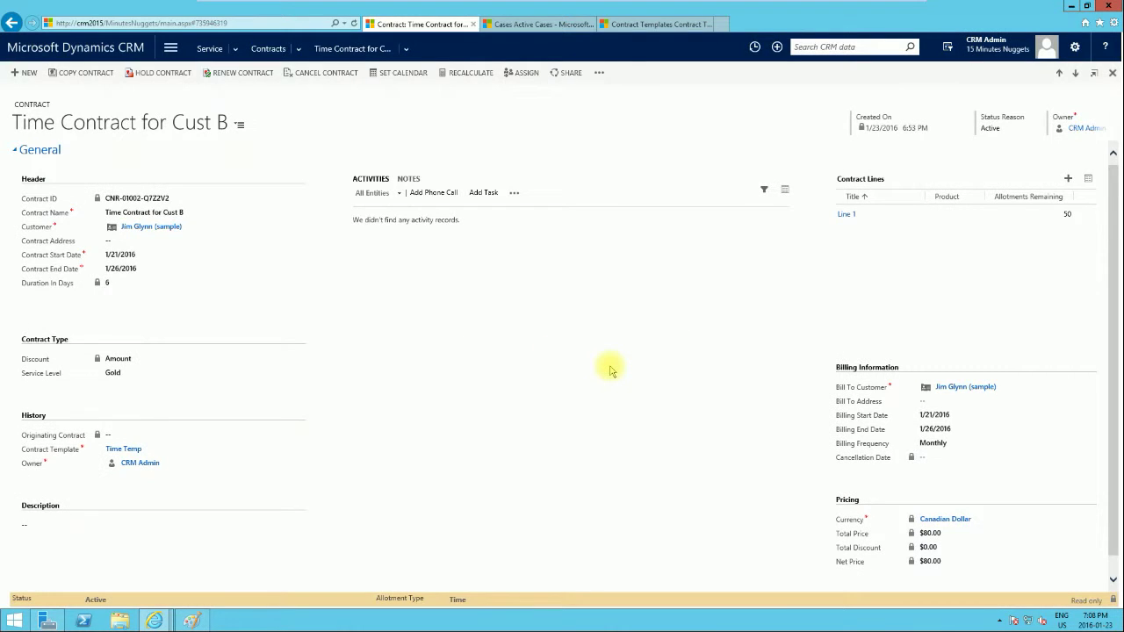
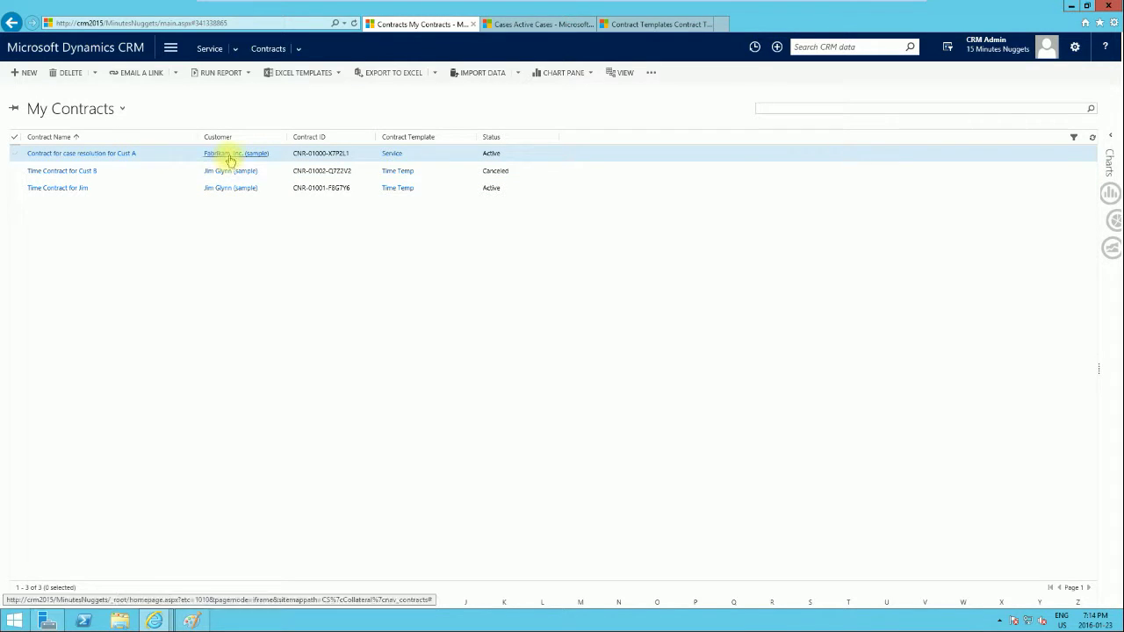
# - Start a new case from the active cases list and title it "test case"
pyautogui.click(518, 24)
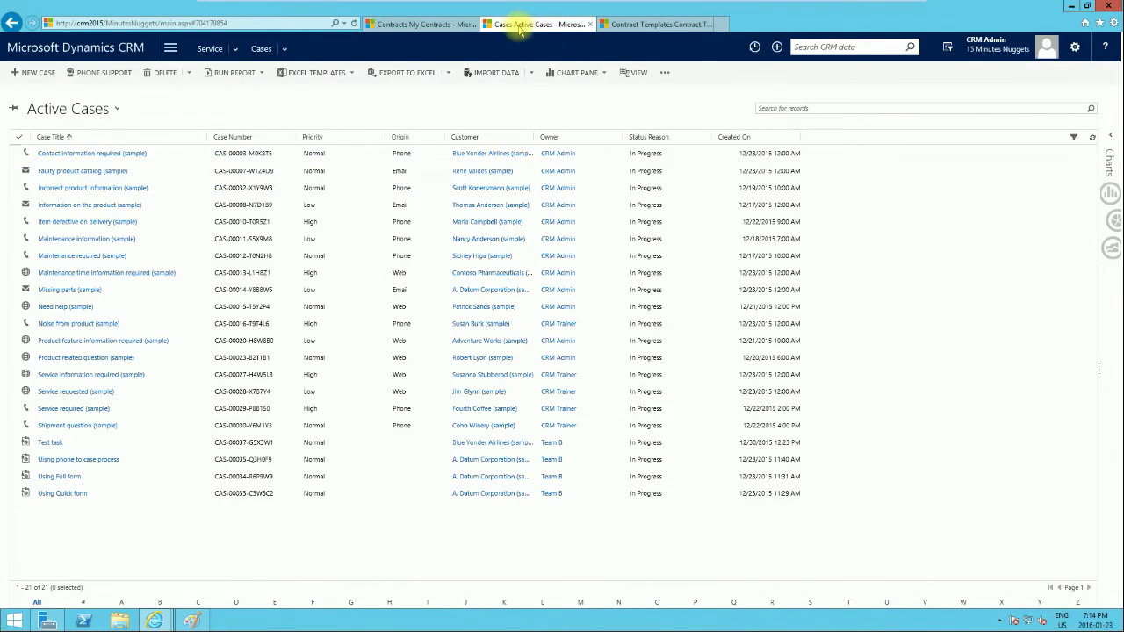
pyautogui.click(34, 73)
pyautogui.click(151, 279)
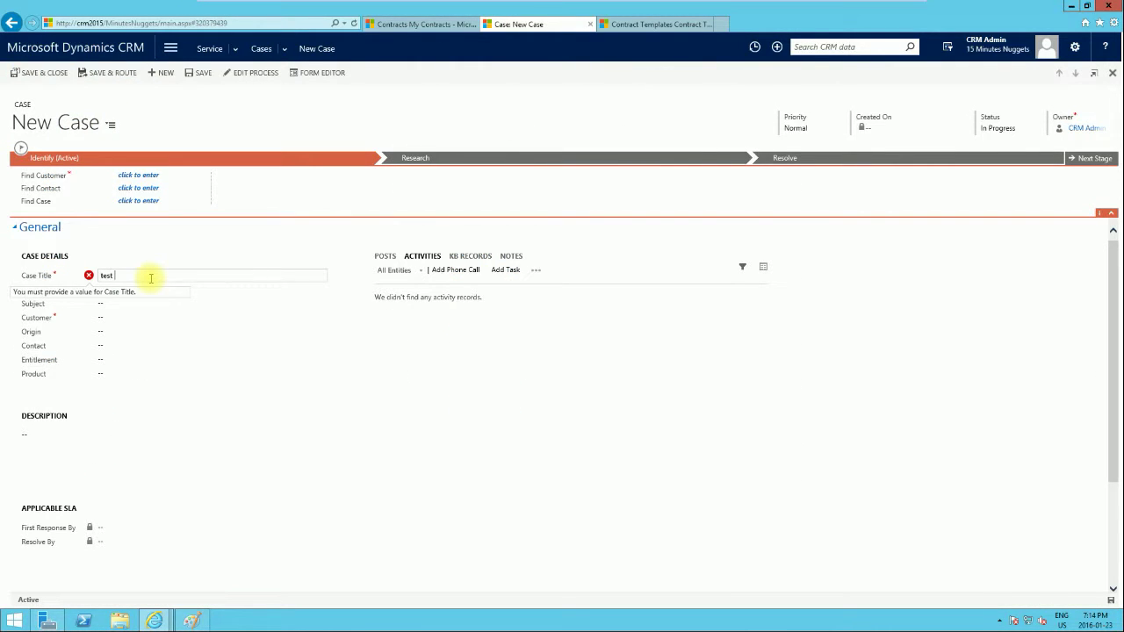
pyautogui.write('test case')
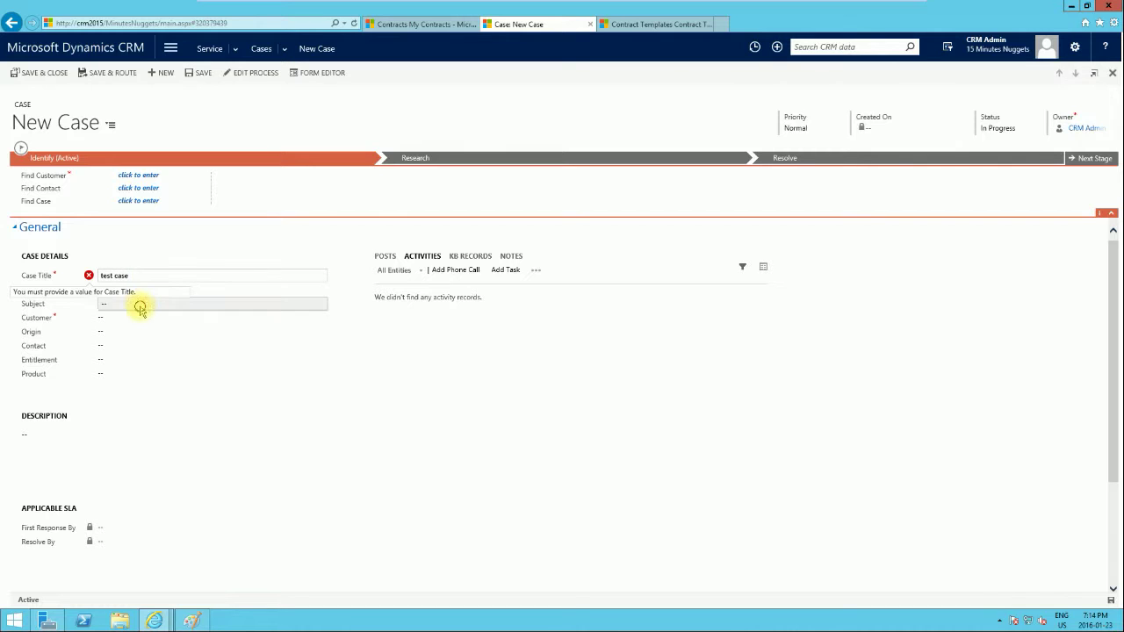
# - Set the new case's customer to Fabrikam, Inc. (sample) and save the case
pyautogui.click(143, 305)
pyautogui.click(141, 316)
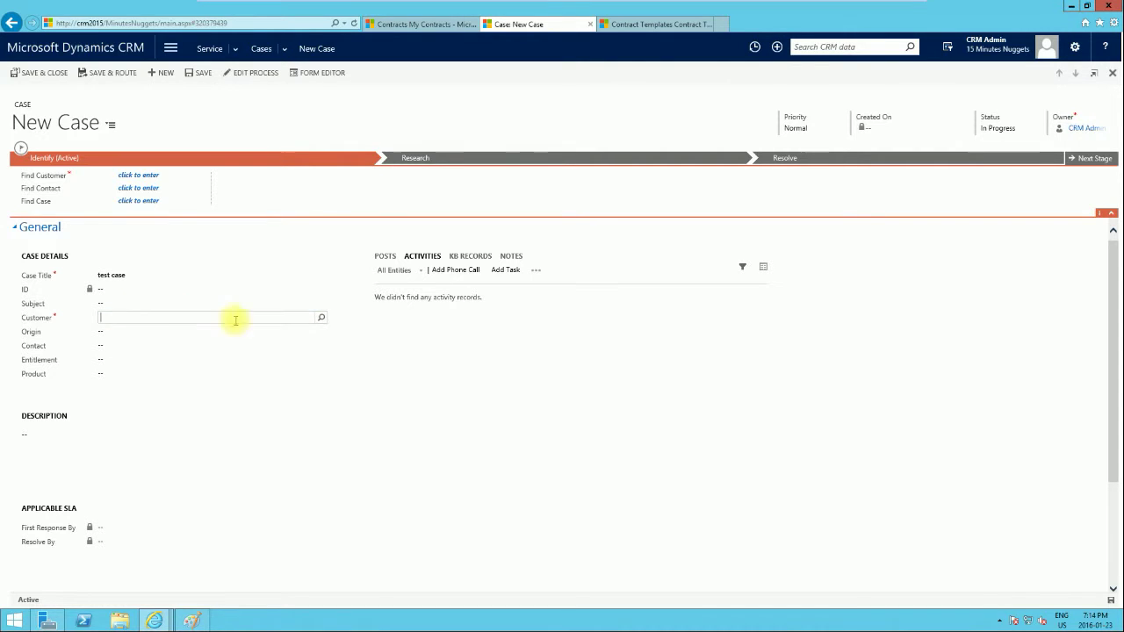
pyautogui.click(321, 317)
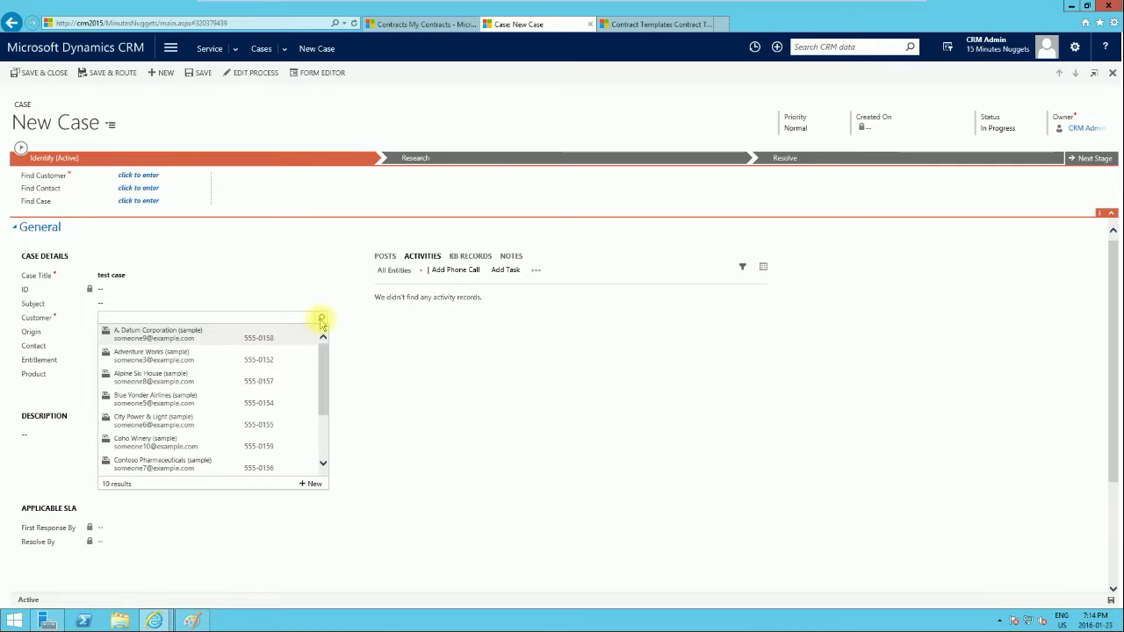
pyautogui.click(188, 339)
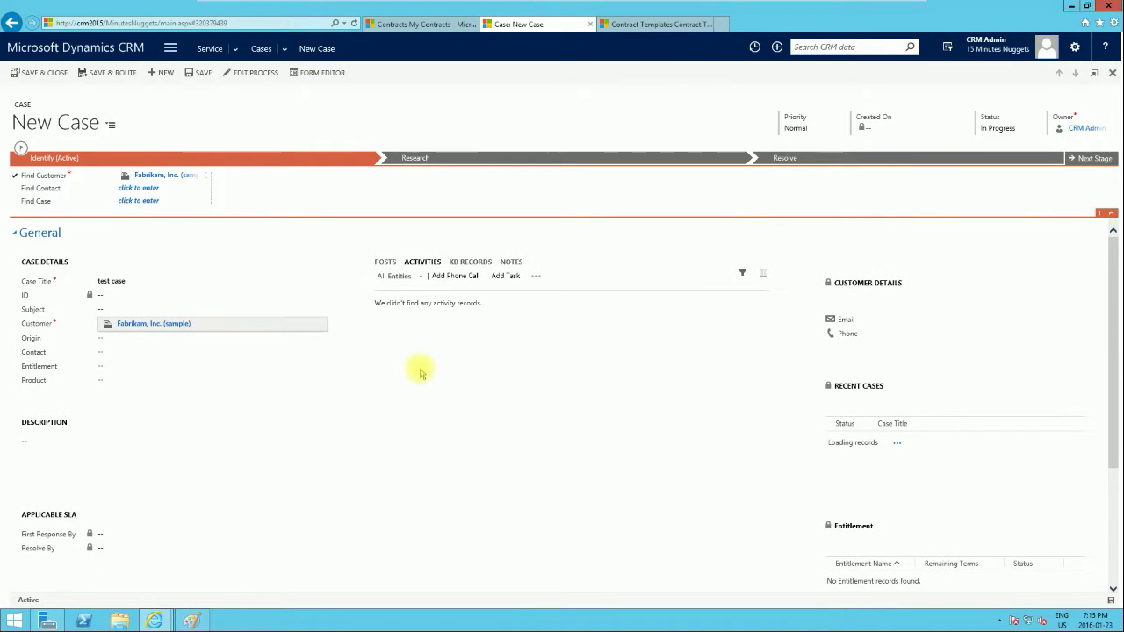
pyautogui.click(47, 75)
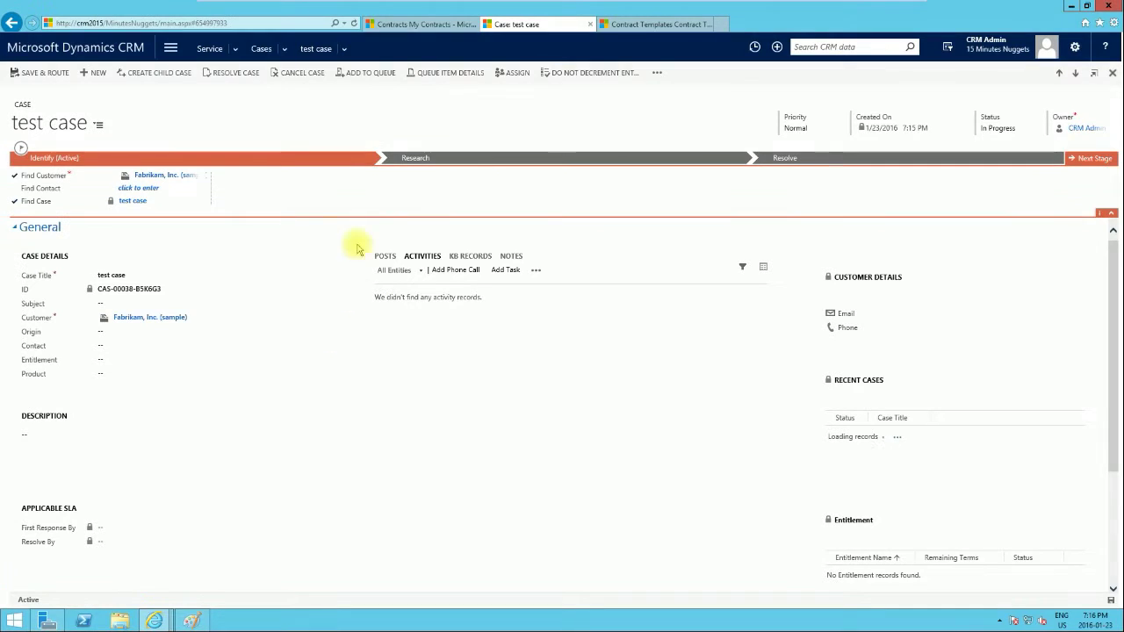
# - In the case's Articles and Contract Information section, set the contract to Contract for case resolution for Cust A
pyautogui.click(99, 126)
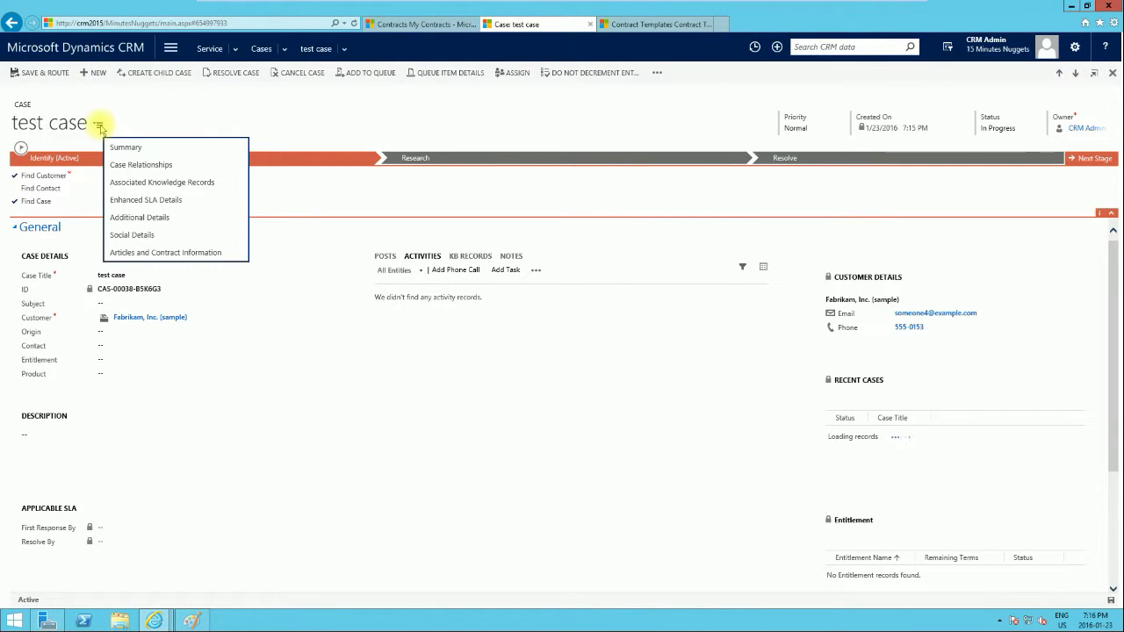
pyautogui.click(114, 118)
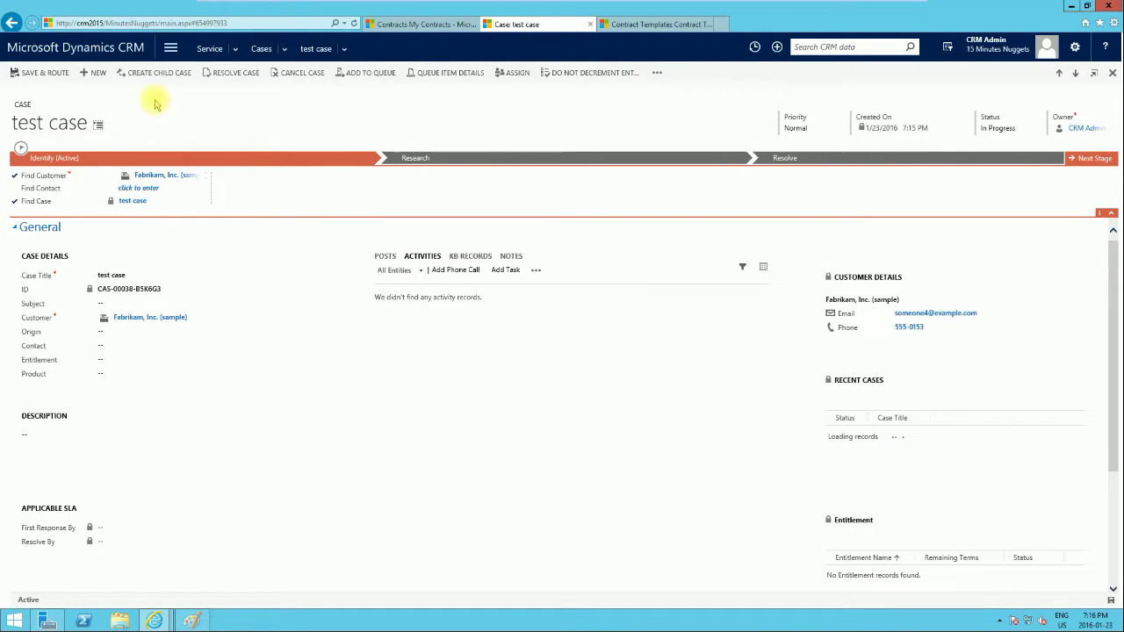
pyautogui.click(99, 126)
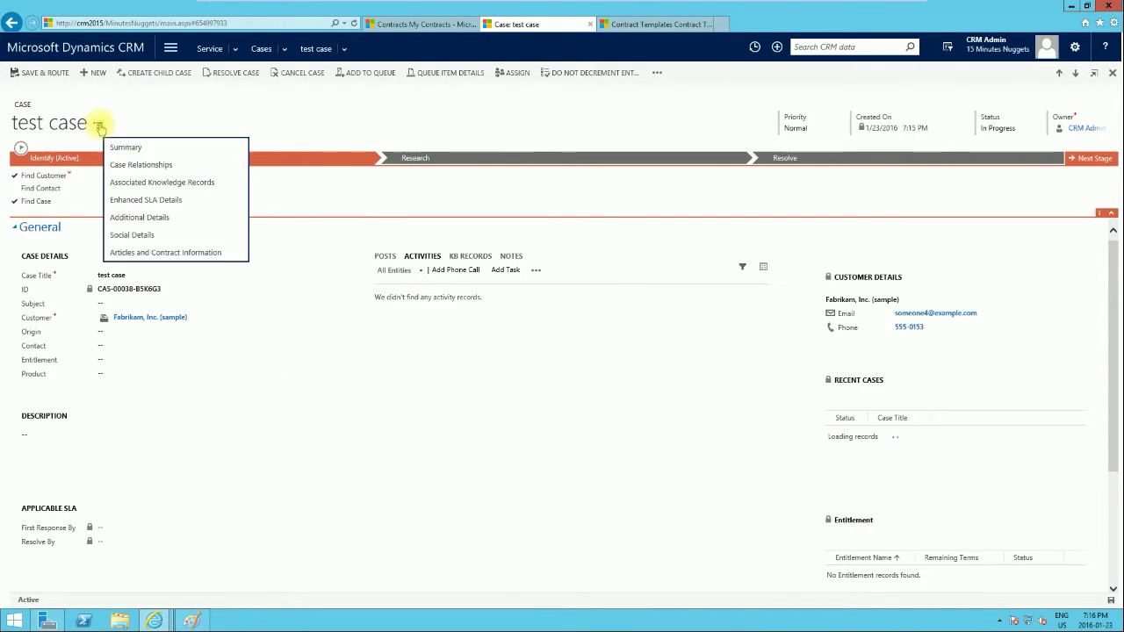
pyautogui.click(141, 254)
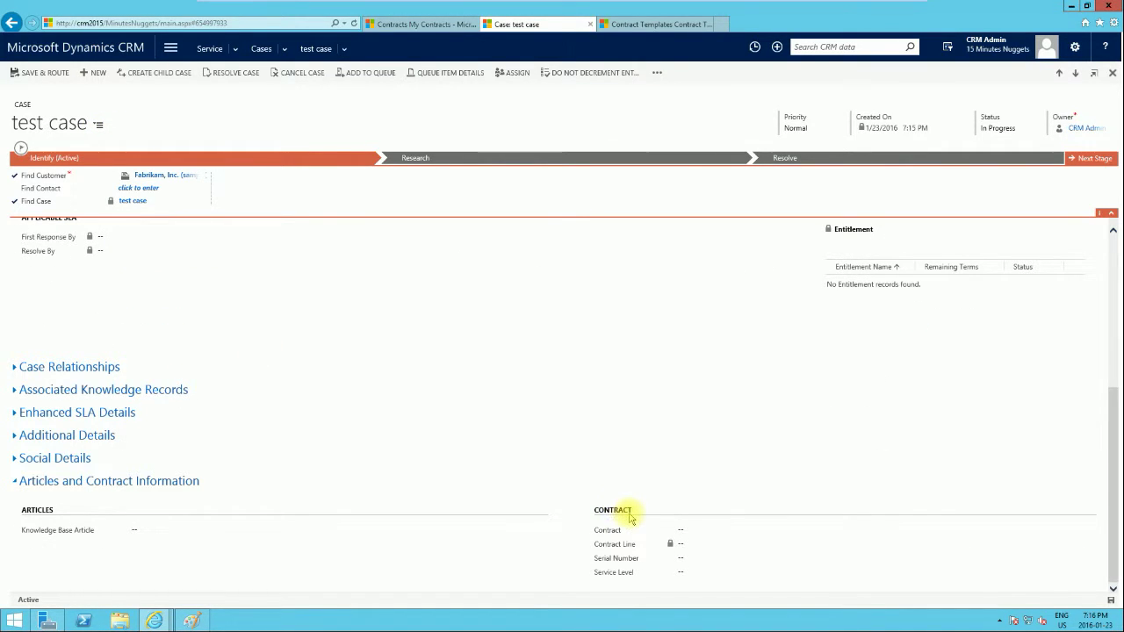
pyautogui.click(681, 529)
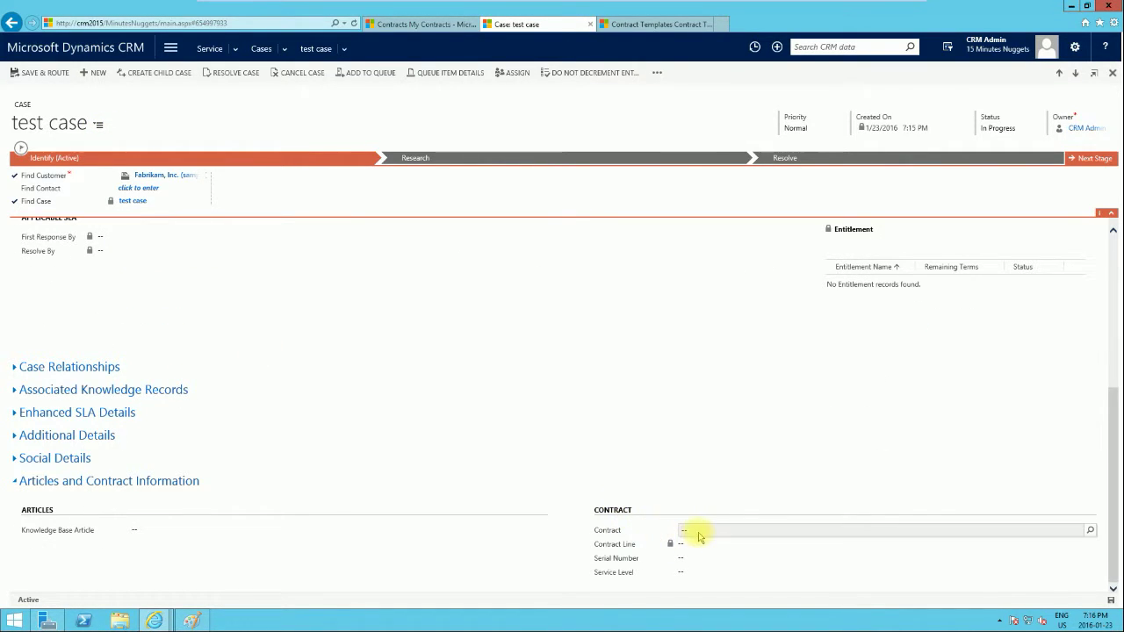
pyautogui.click(1089, 530)
pyautogui.click(1093, 559)
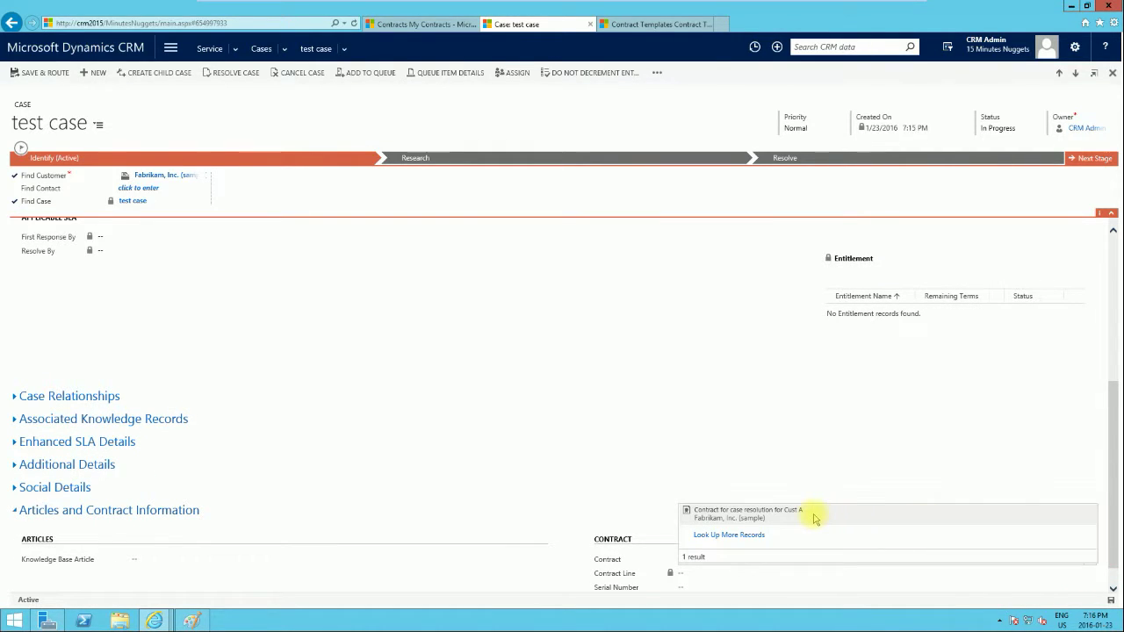
pyautogui.click(814, 516)
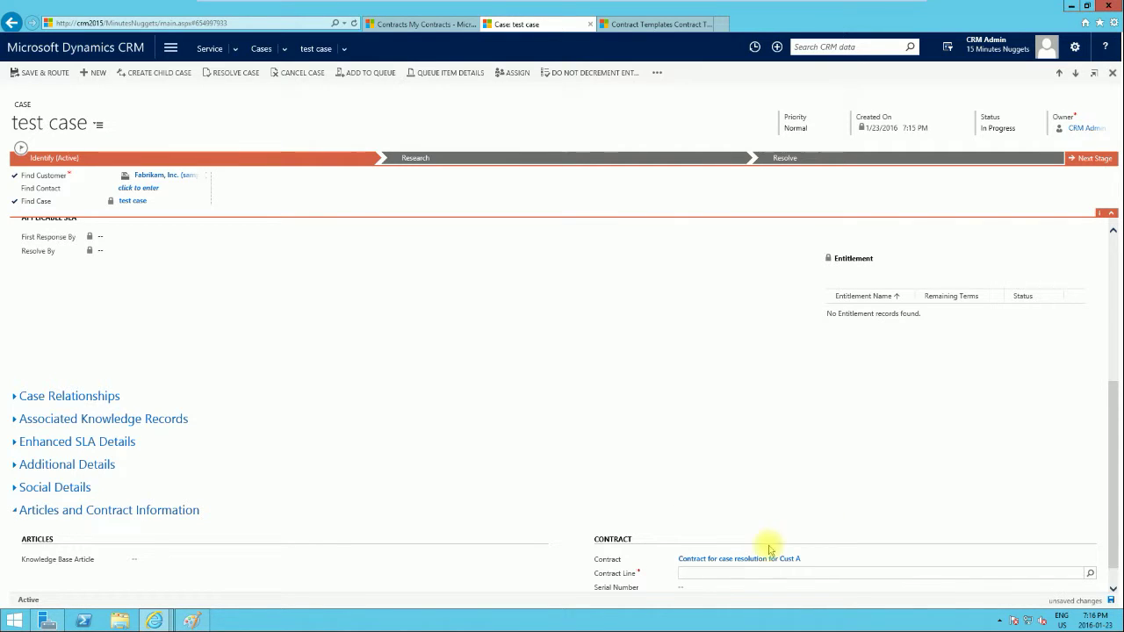
# - Set the case's contract line to Line 1 and save the changes
pyautogui.click(1090, 573)
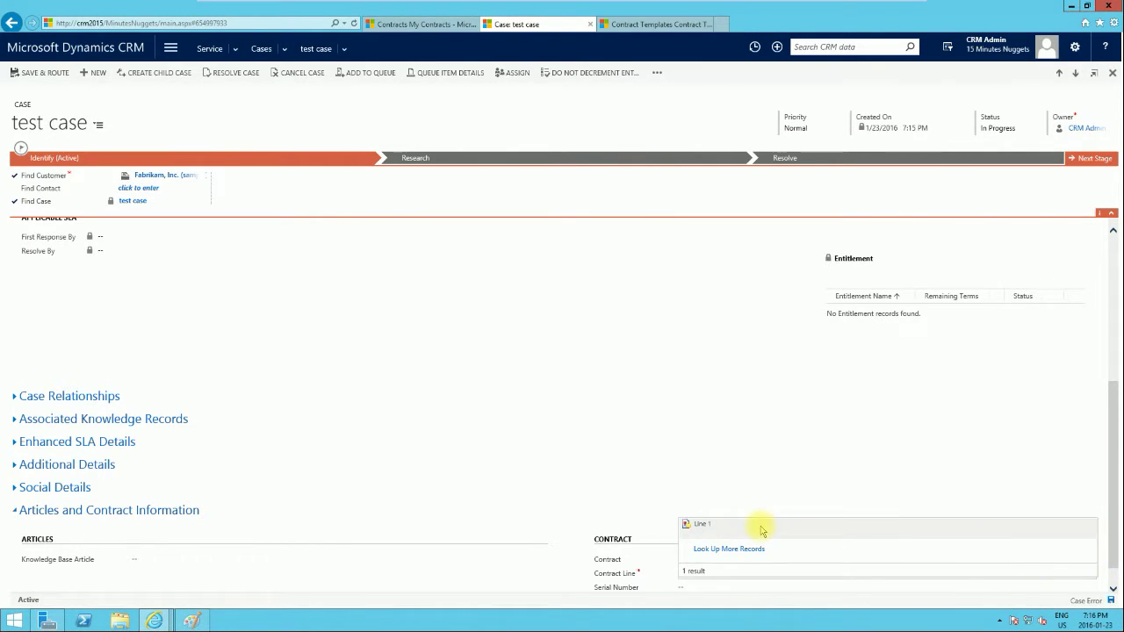
pyautogui.click(756, 525)
pyautogui.scroll(-1, 647, 463)
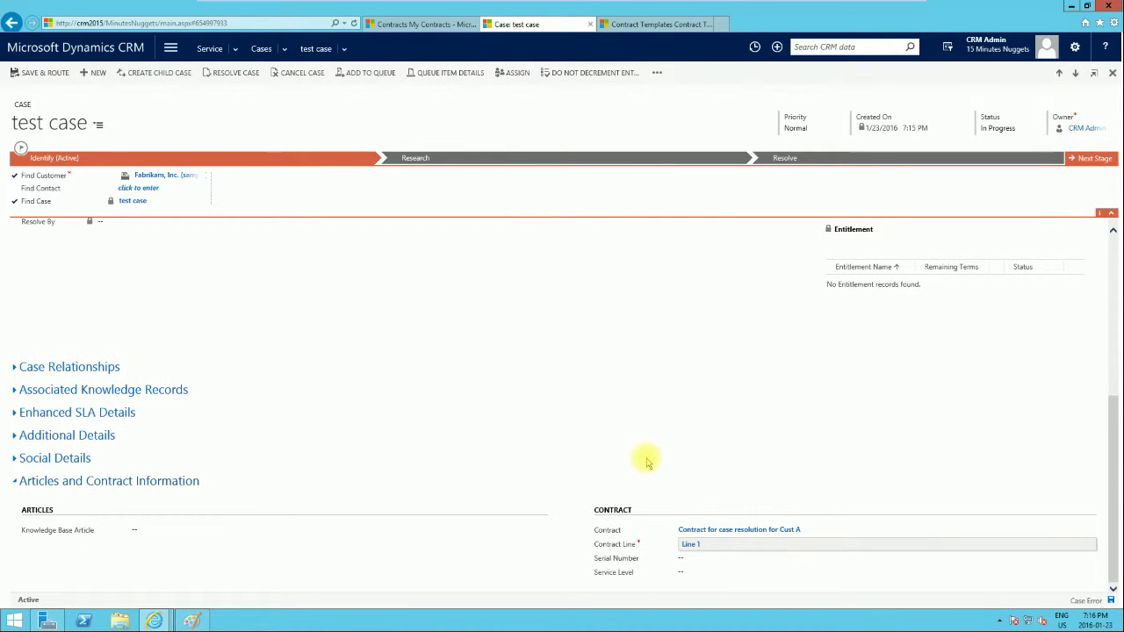
pyautogui.click(1112, 600)
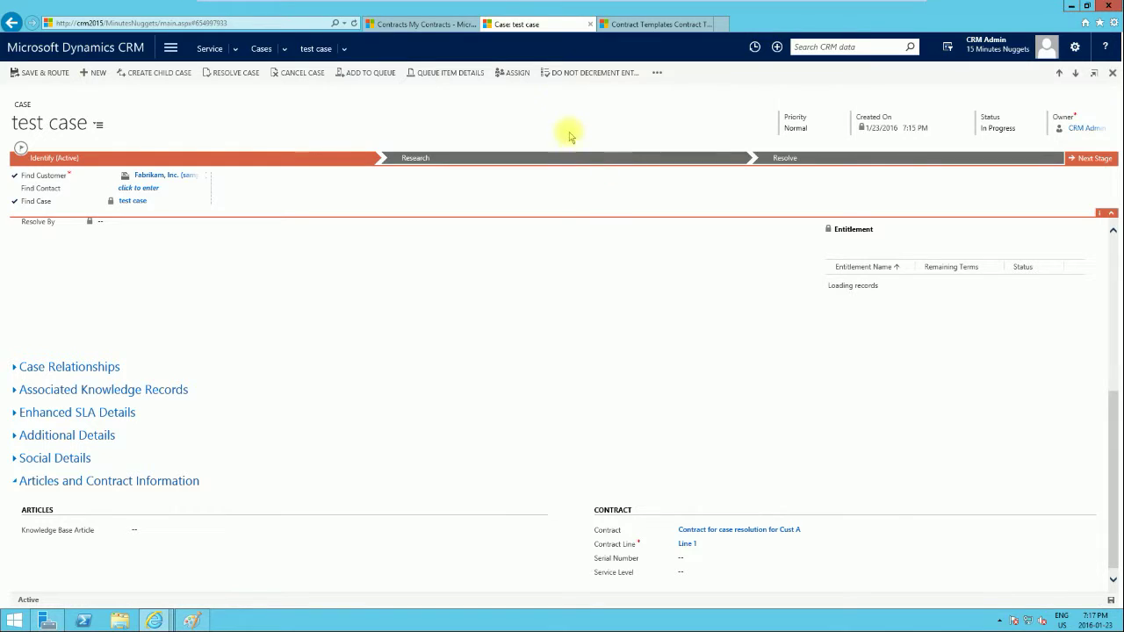
# - Open Contract for case resolution for Cust A, check the allotments remaining on its contract line, and return to the test case
pyautogui.click(448, 25)
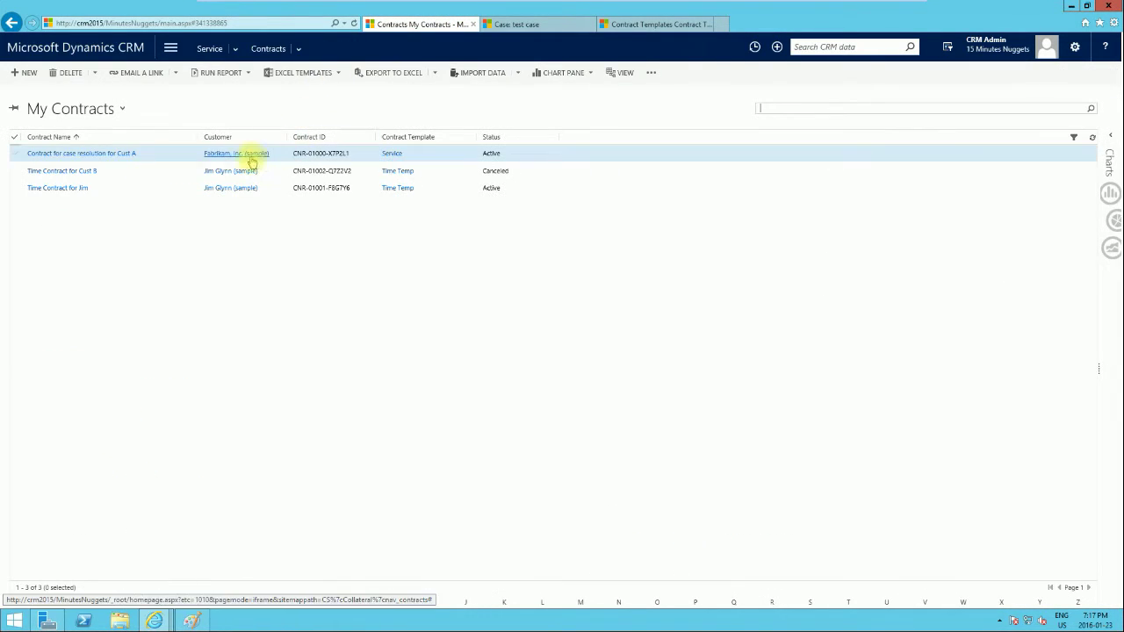
pyautogui.click(111, 156)
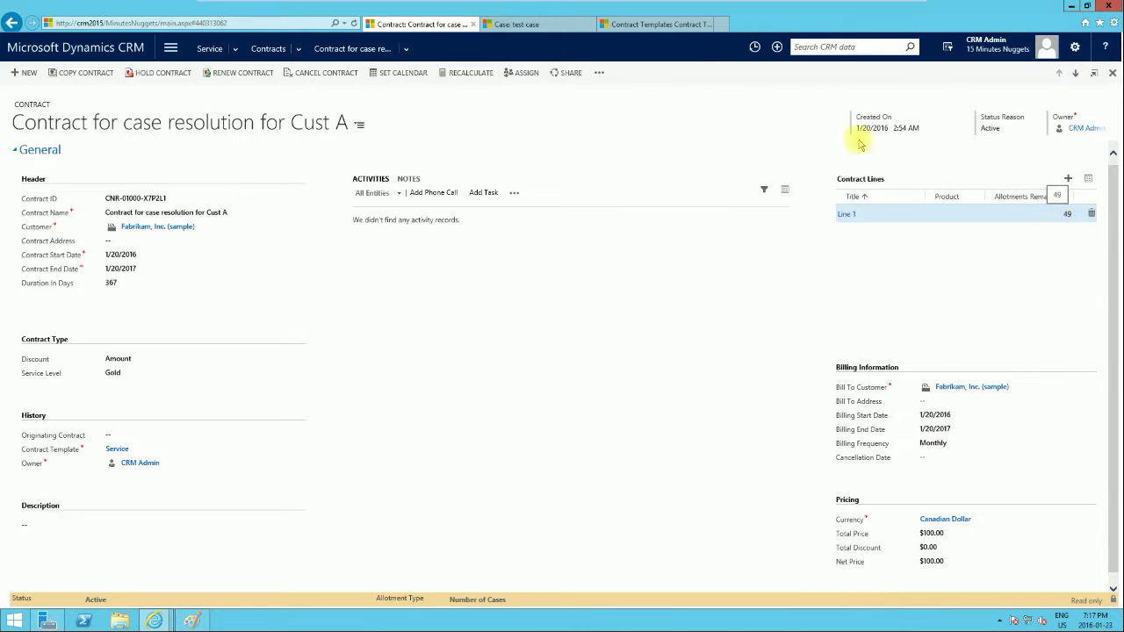
pyautogui.click(536, 26)
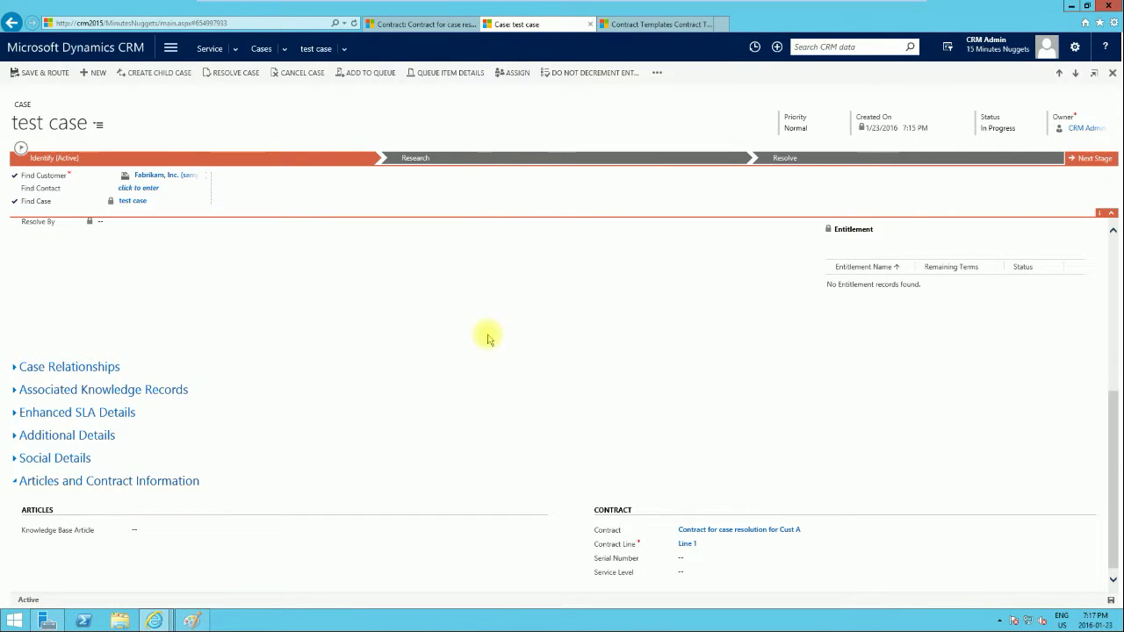
# - Resolve the test case with resolution type Problem Solved, resolution "Resolve" and remarks "wqdadasd"
pyautogui.scroll(3, 488, 339)
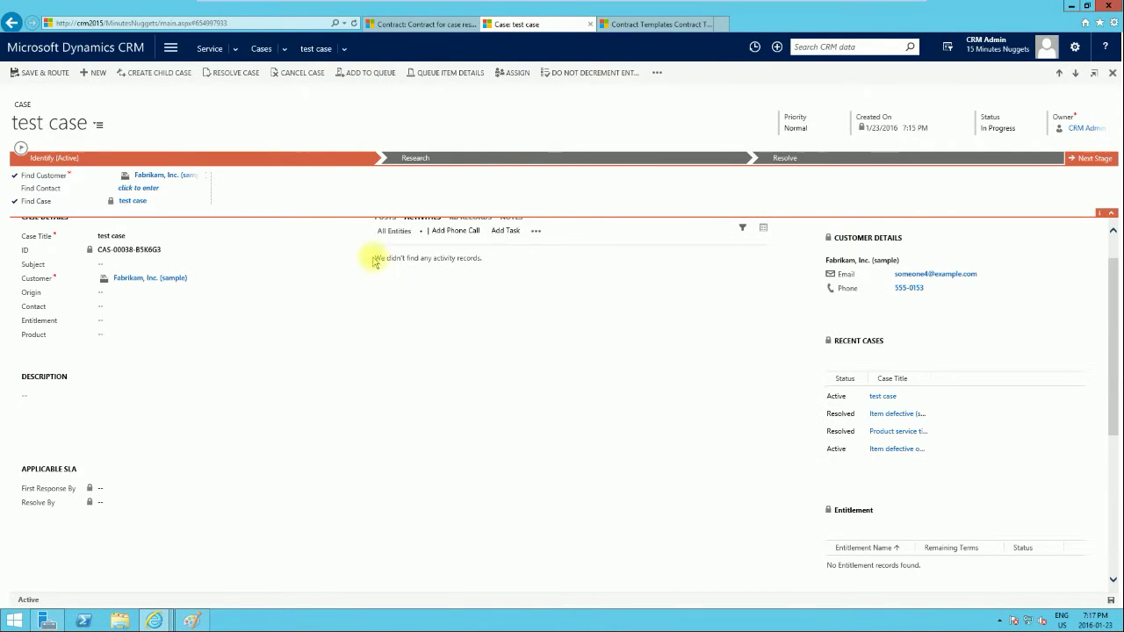
pyautogui.click(235, 73)
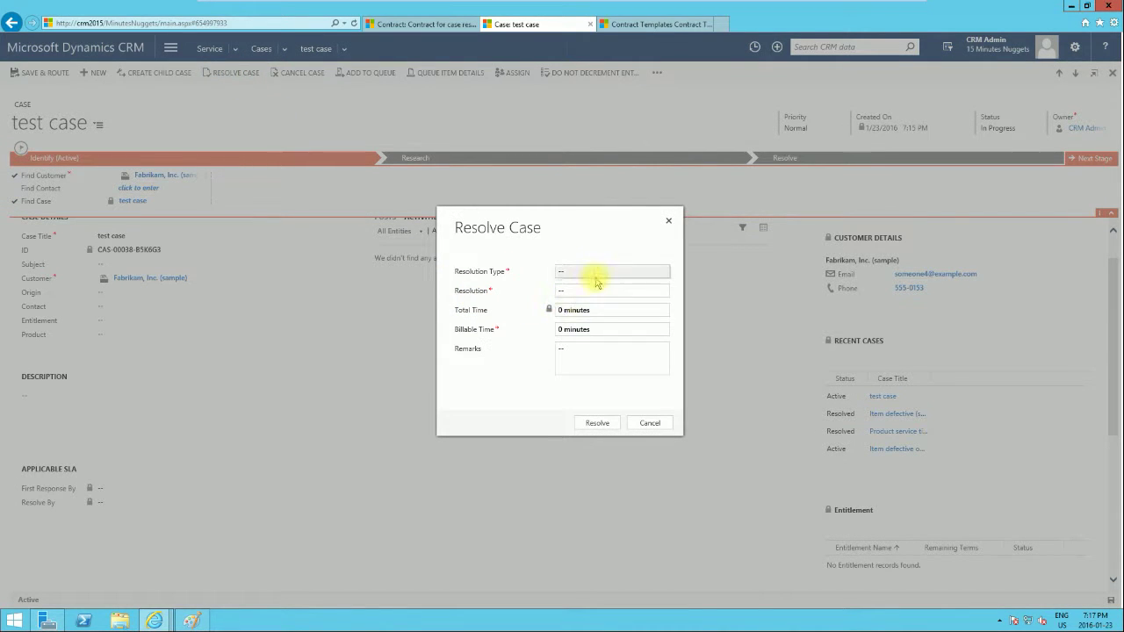
pyautogui.click(590, 271)
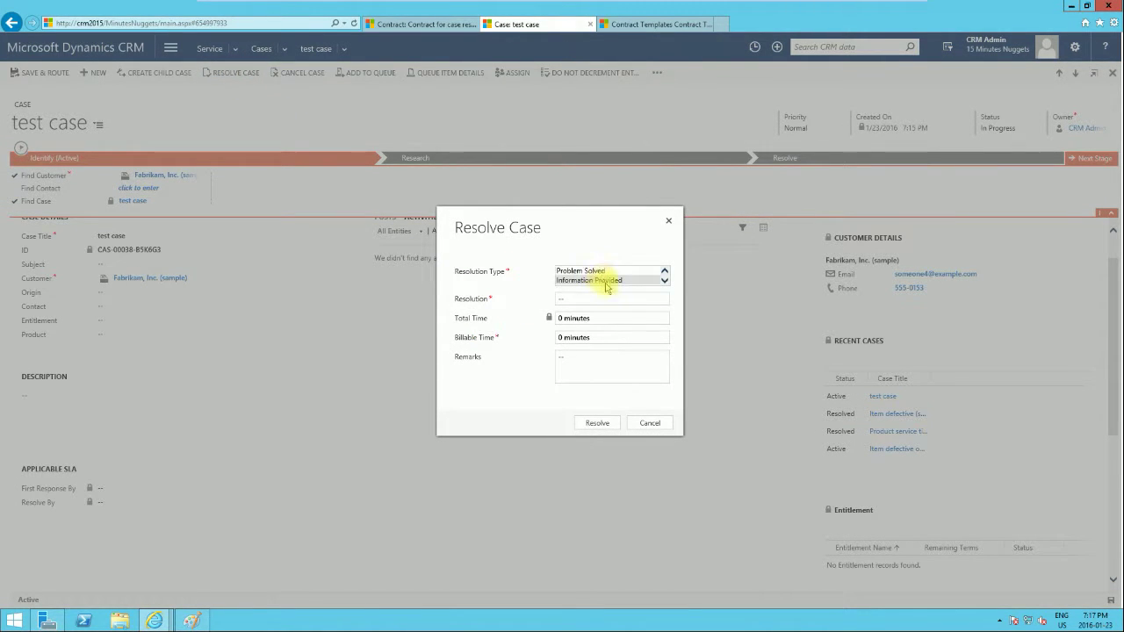
pyautogui.click(607, 271)
pyautogui.click(591, 289)
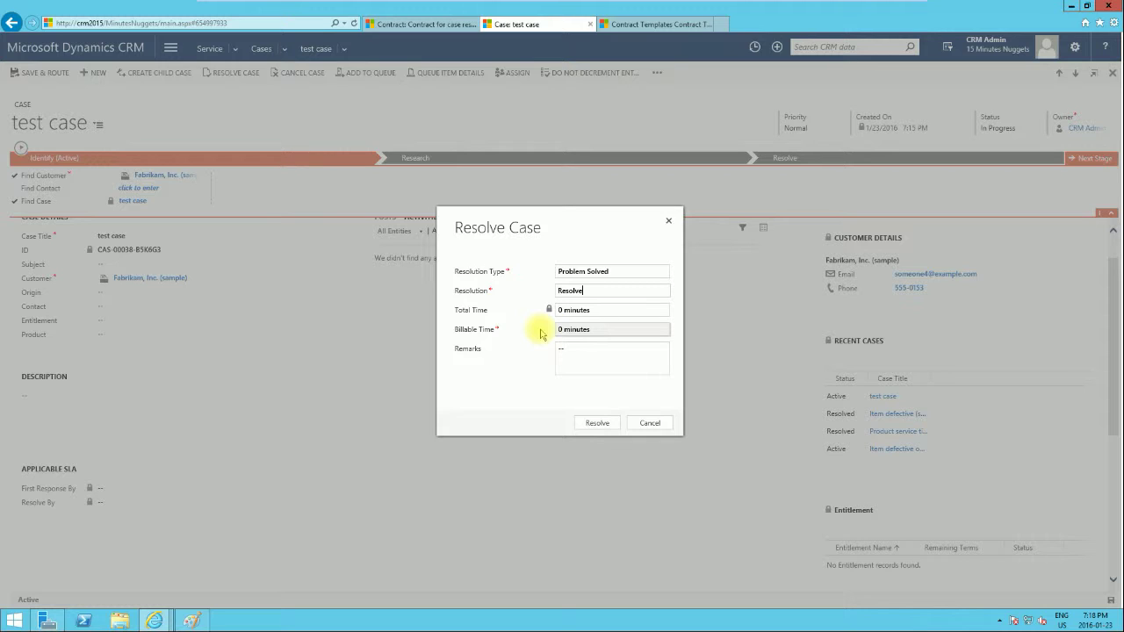
pyautogui.click(574, 354)
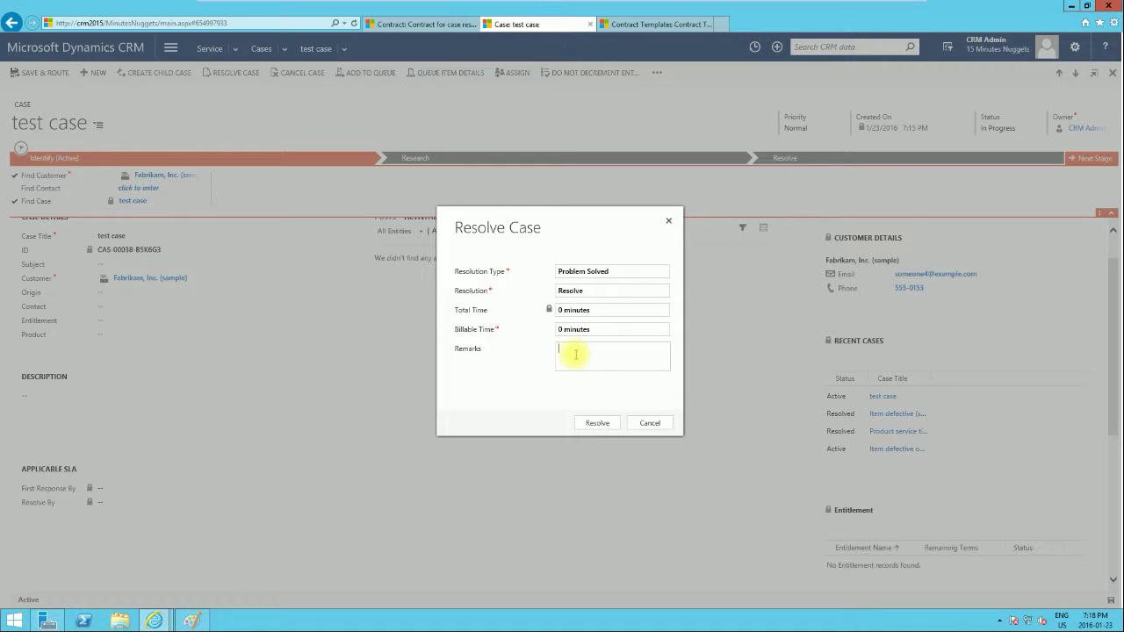
pyautogui.write('wqdadasd')
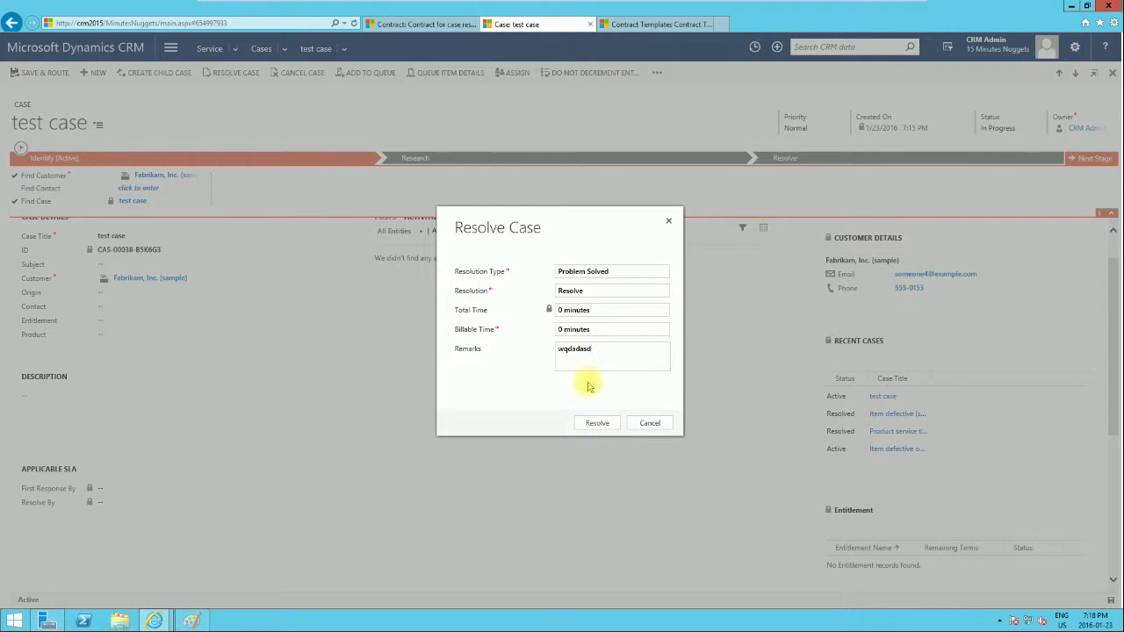
pyautogui.click(595, 422)
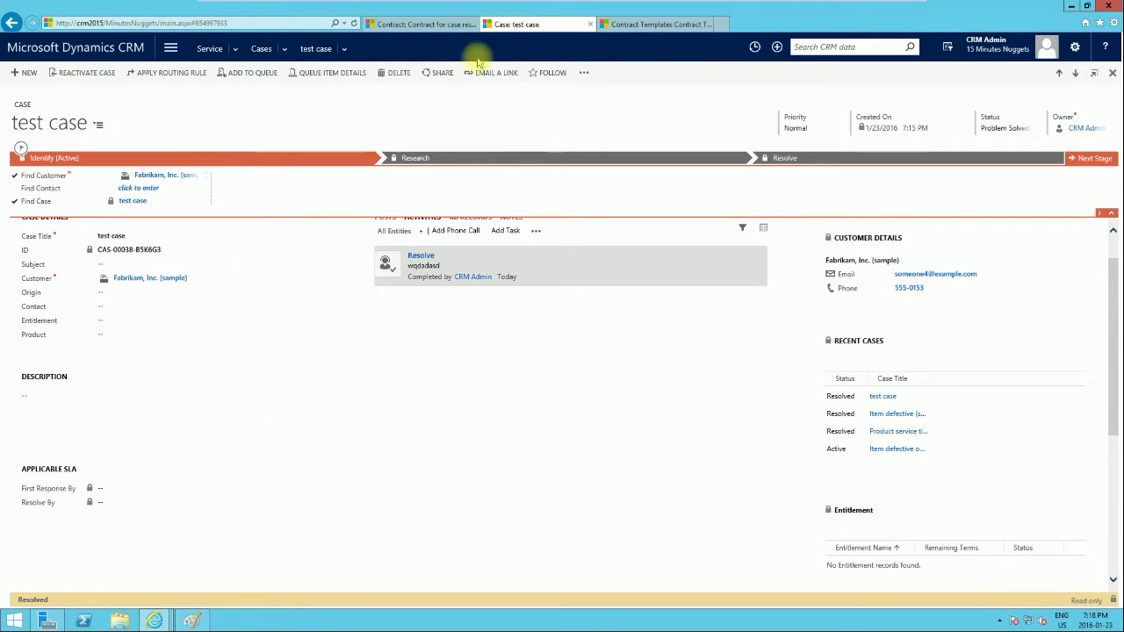
# - Refresh Contract for case resolution for Cust A to check its remaining allotments, and look up the active Time Temp contract in My Contracts
pyautogui.click(454, 31)
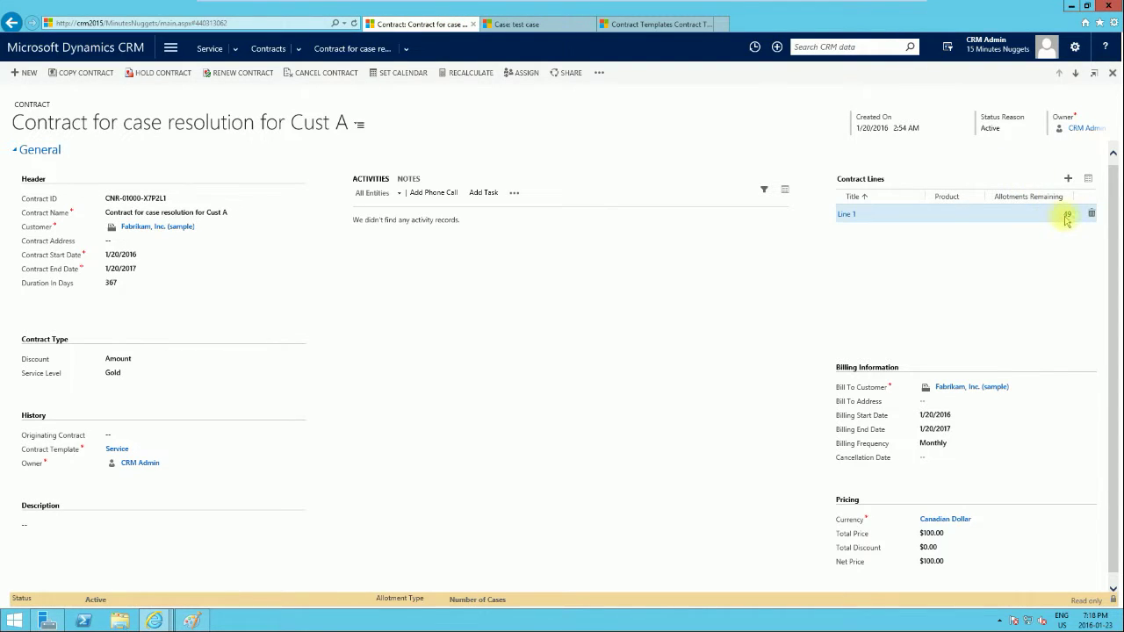
pyautogui.click(354, 24)
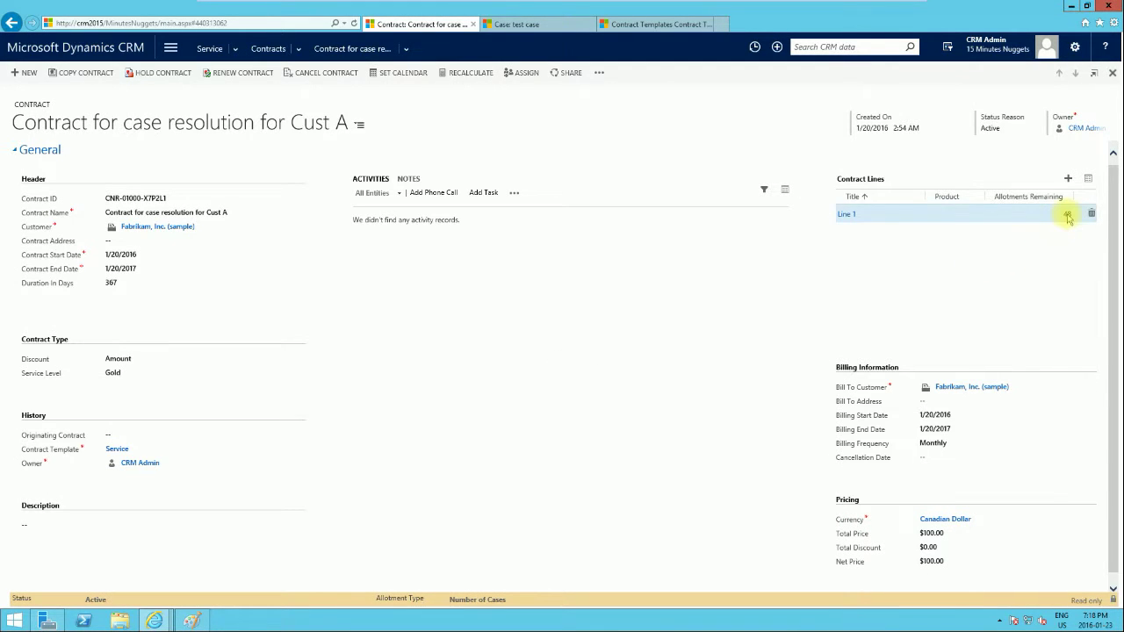
pyautogui.click(268, 49)
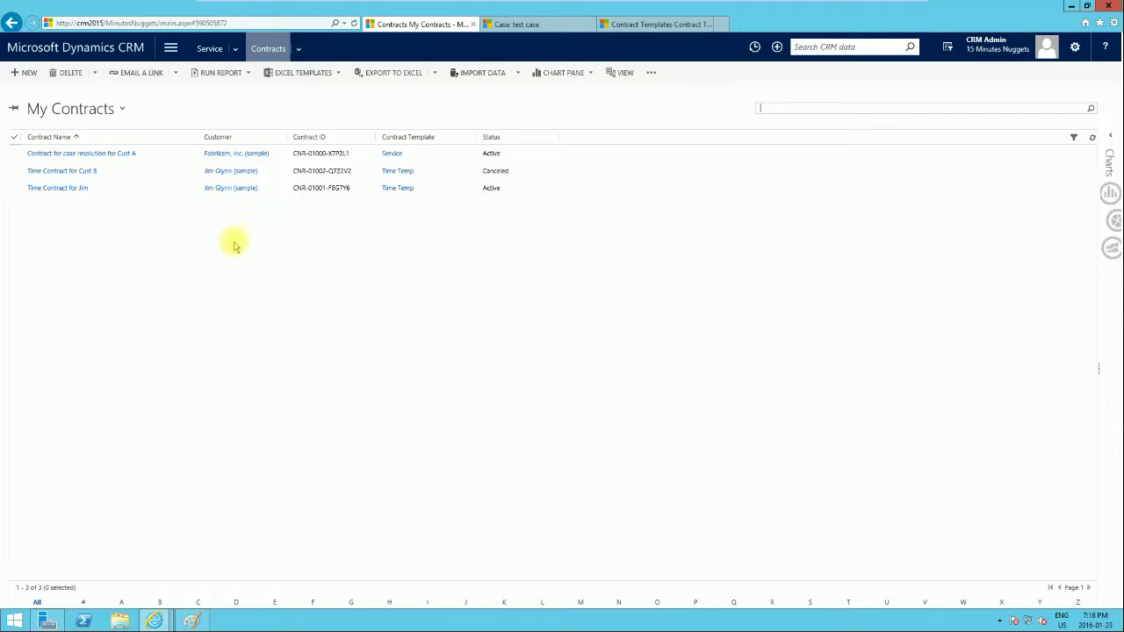
pyautogui.click(71, 189)
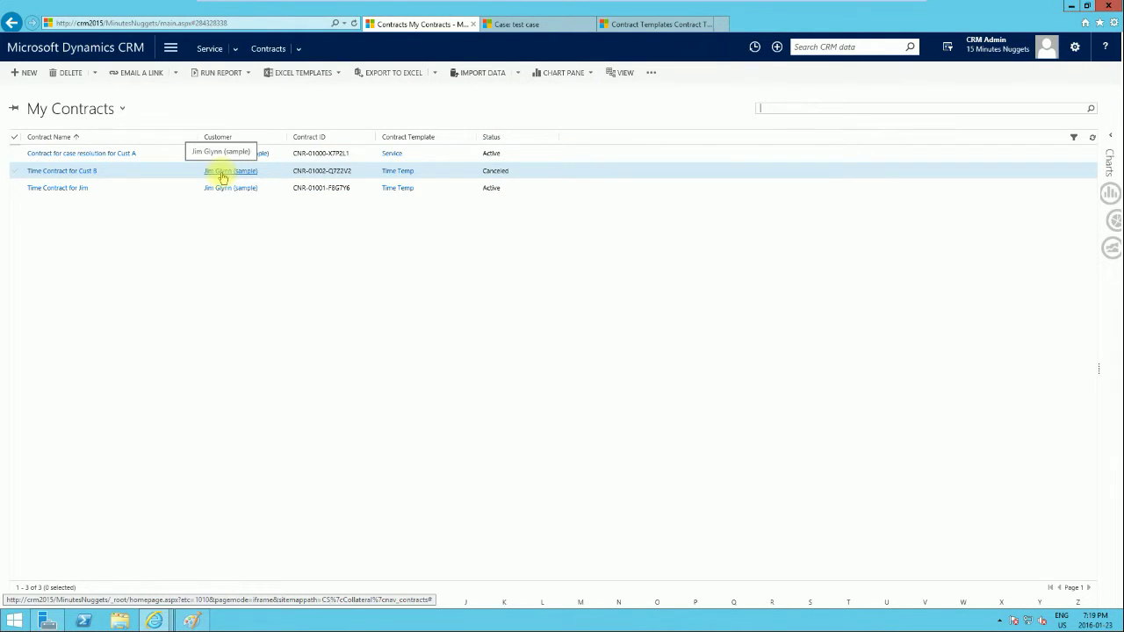
# - Create and save a new case titled "Test case for" plus the customer's first name, with the active time contract's customer as its customer
pyautogui.click(518, 24)
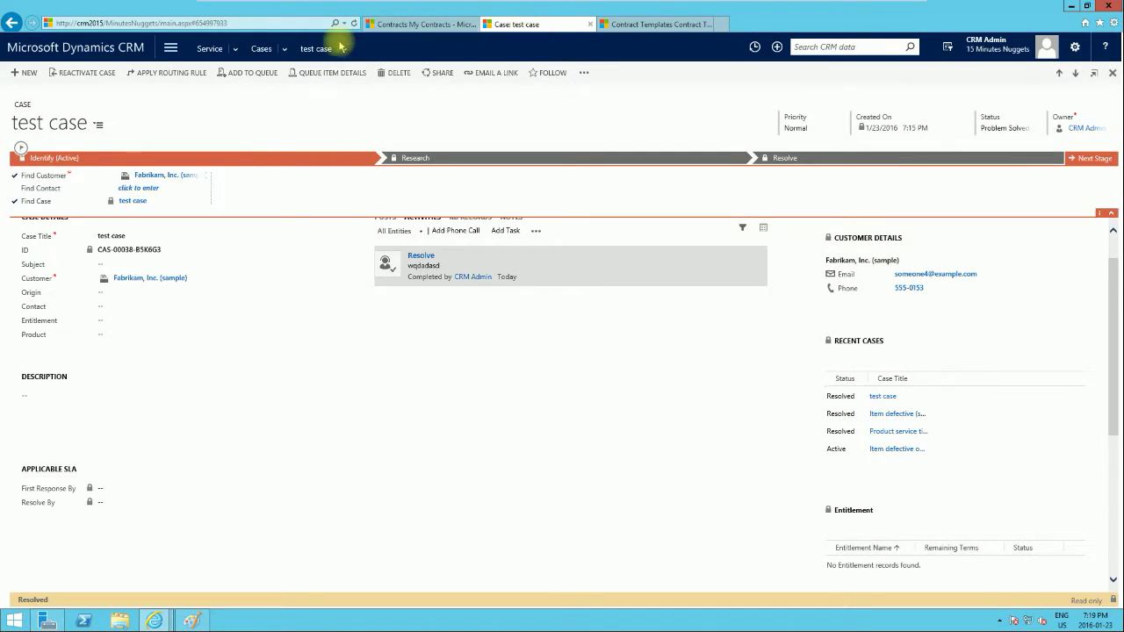
pyautogui.click(262, 48)
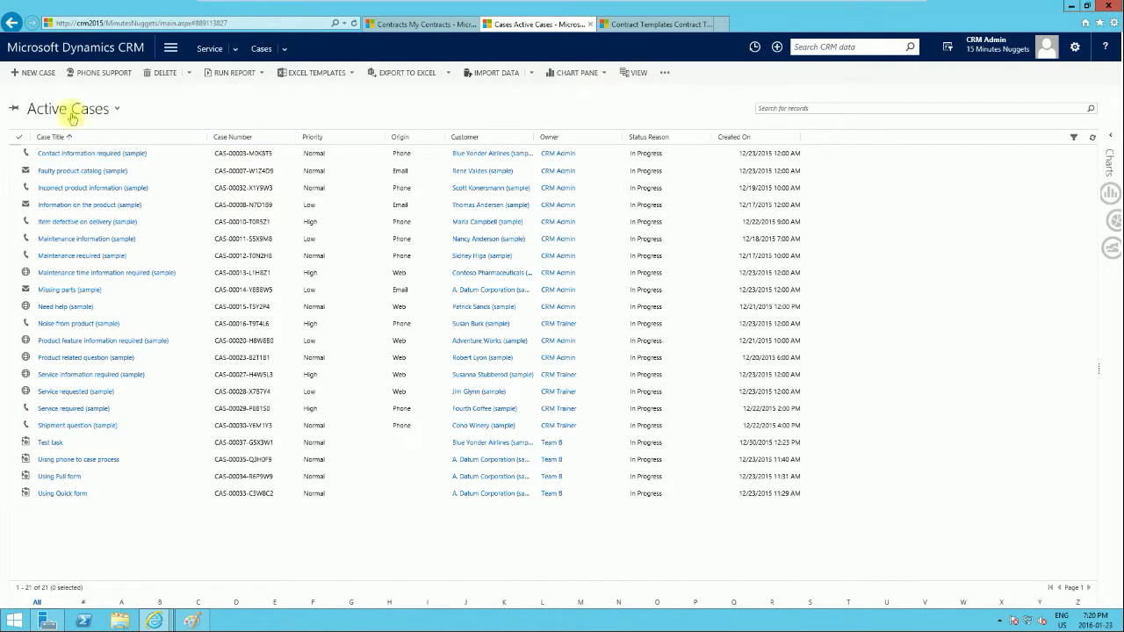
pyautogui.click(33, 76)
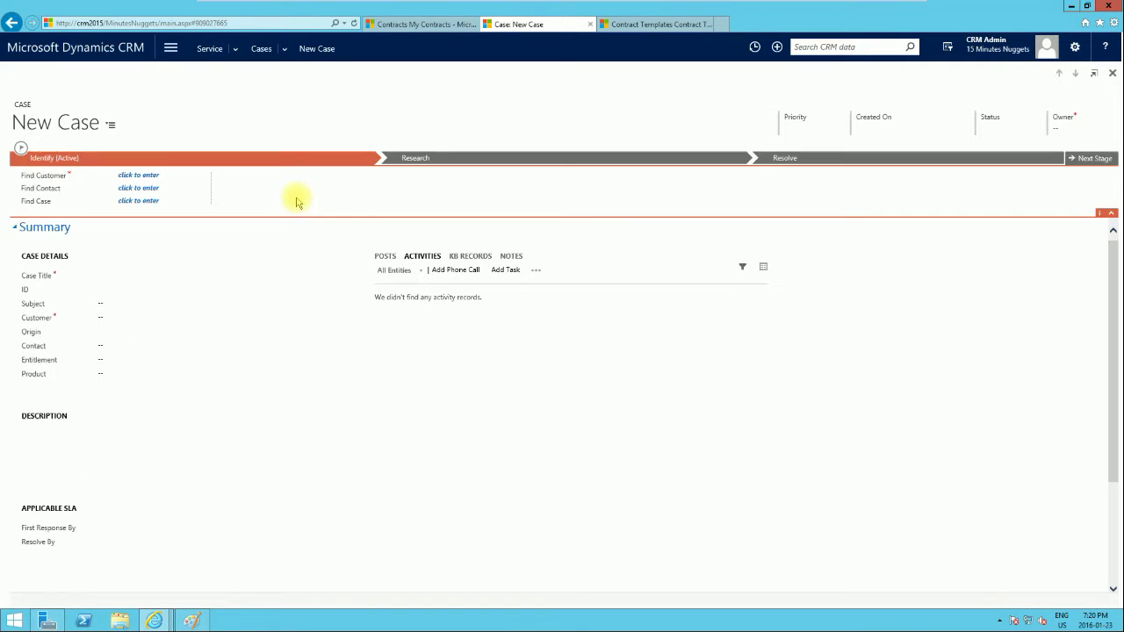
pyautogui.click(117, 278)
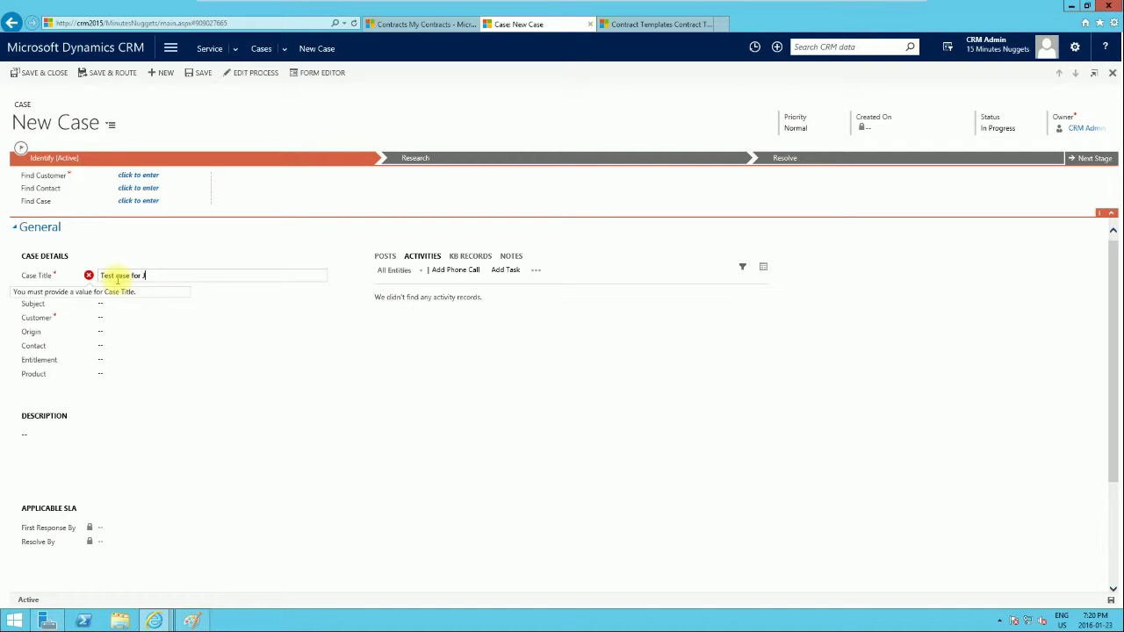
pyautogui.click(151, 317)
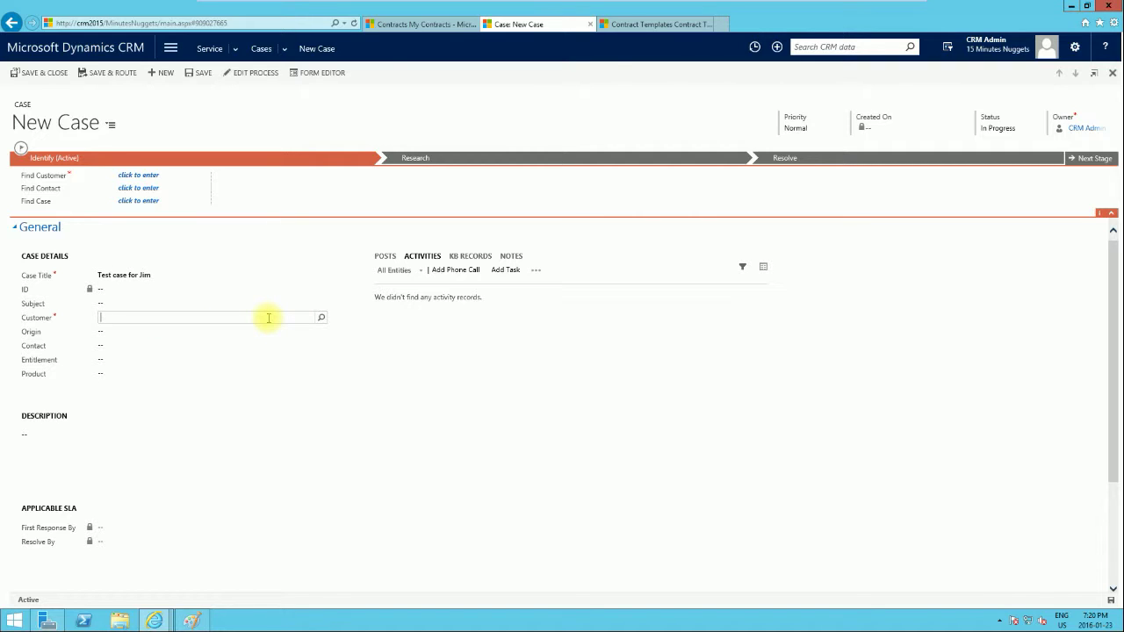
pyautogui.write('m*')
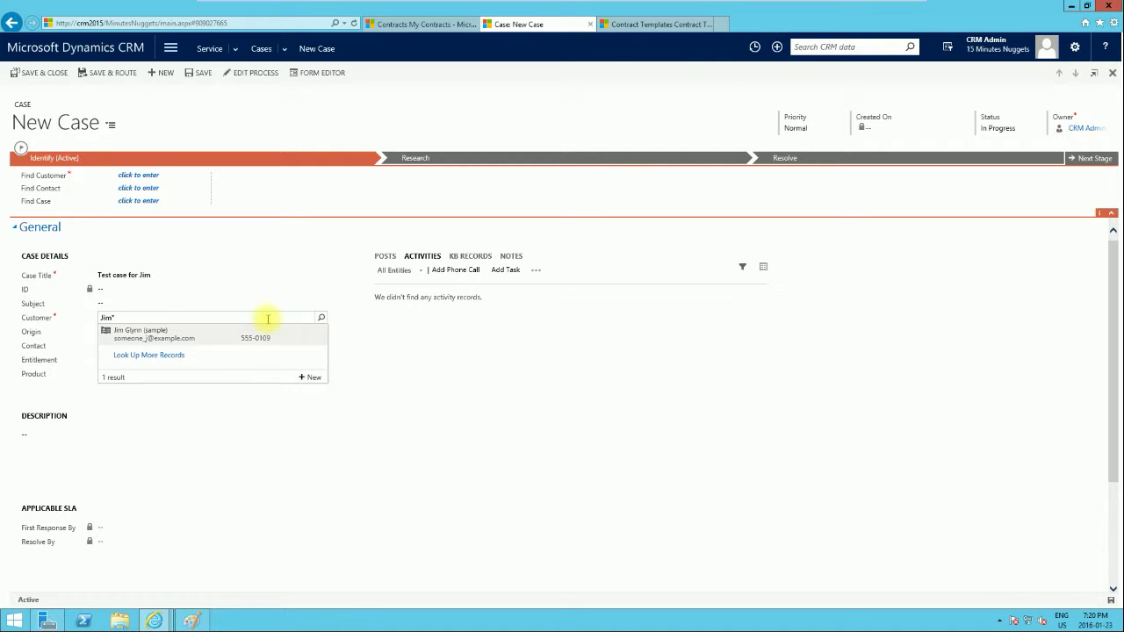
pyautogui.click(226, 332)
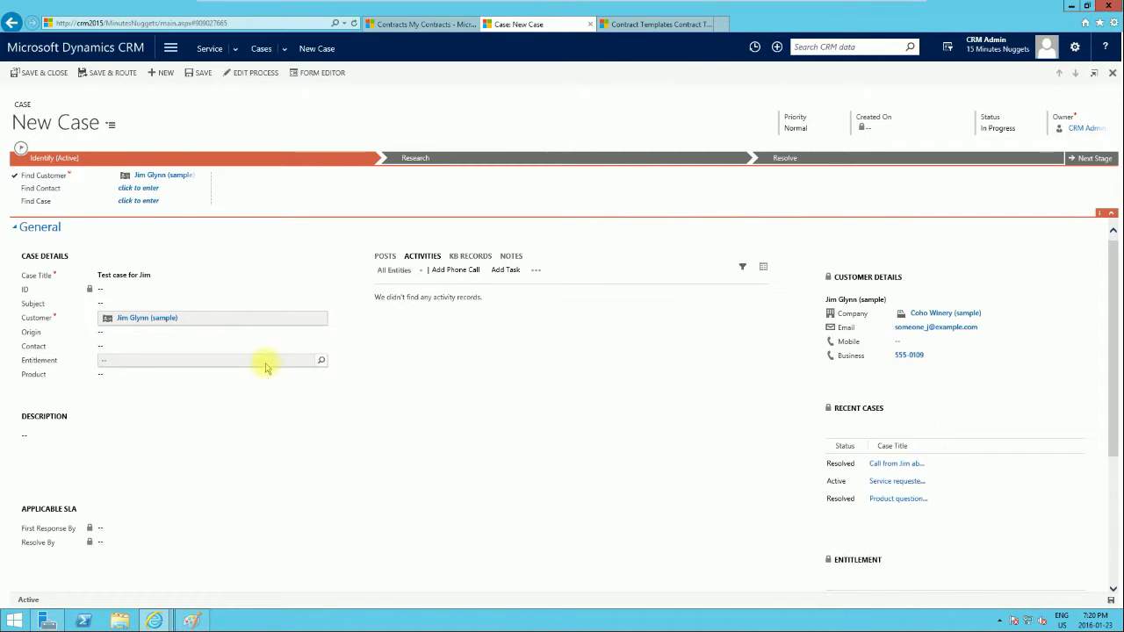
pyautogui.click(197, 75)
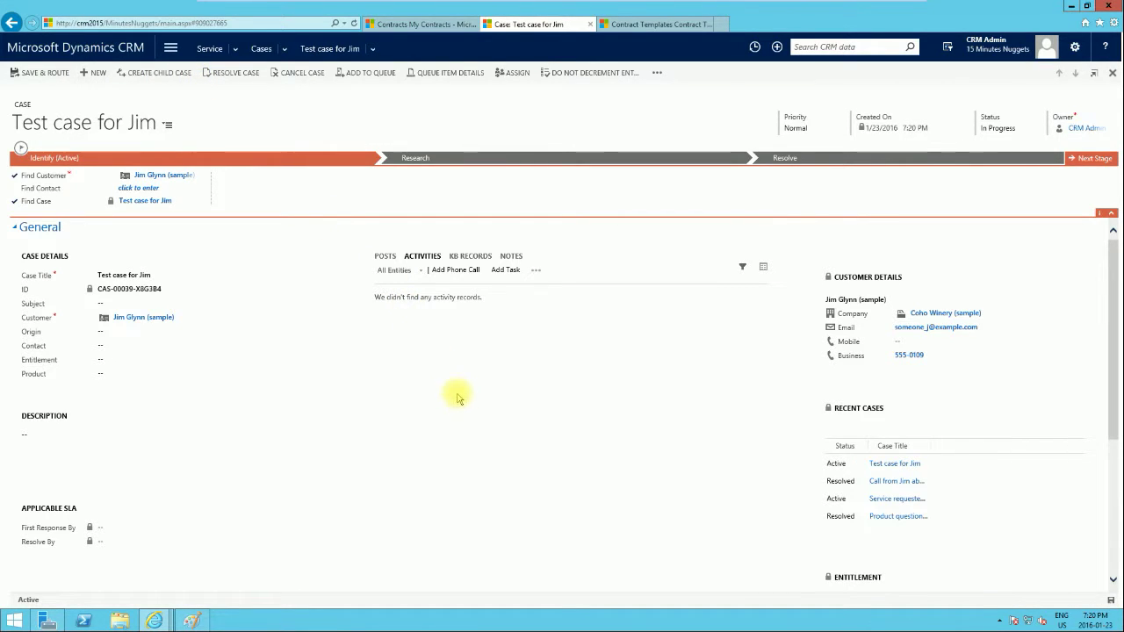
# - In the new case's Articles and Contract Information section, set the contract to the customer's active time contract
pyautogui.click(167, 127)
pyautogui.click(201, 254)
pyautogui.click(690, 521)
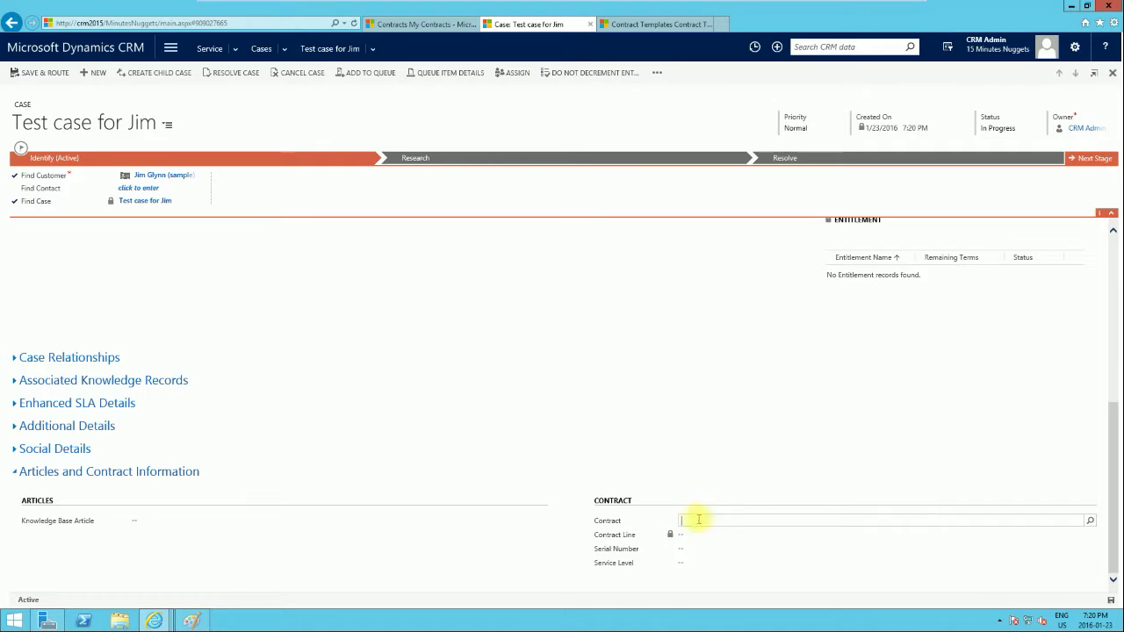
pyautogui.click(1093, 520)
pyautogui.click(908, 536)
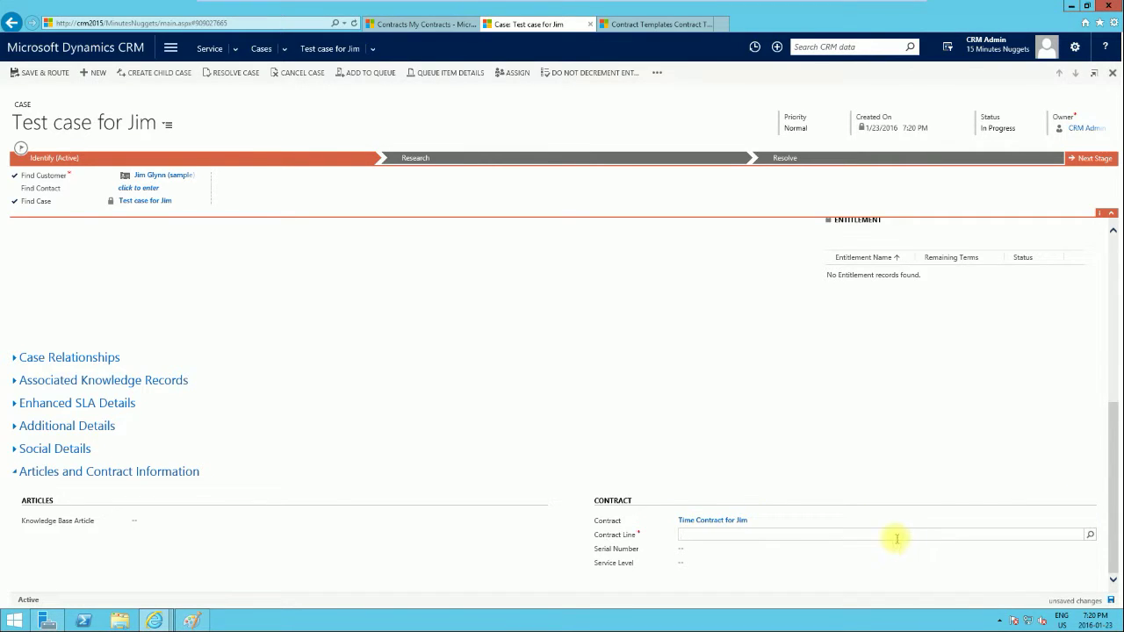
# - Set the new case's contract line to Line 1 and save the changes
pyautogui.click(1089, 534)
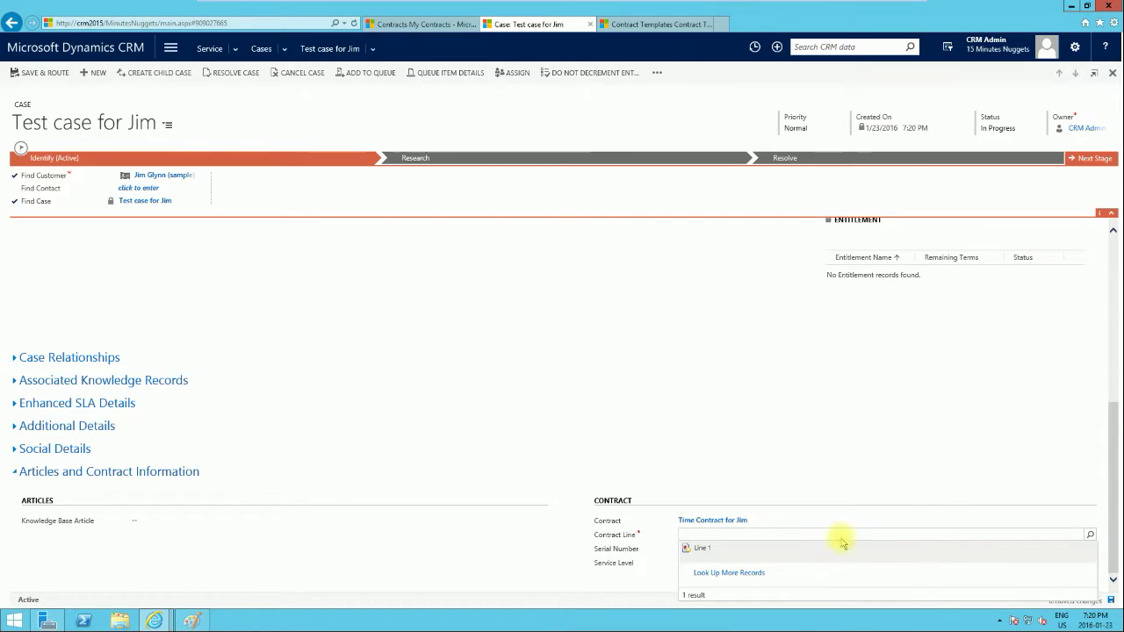
pyautogui.click(788, 549)
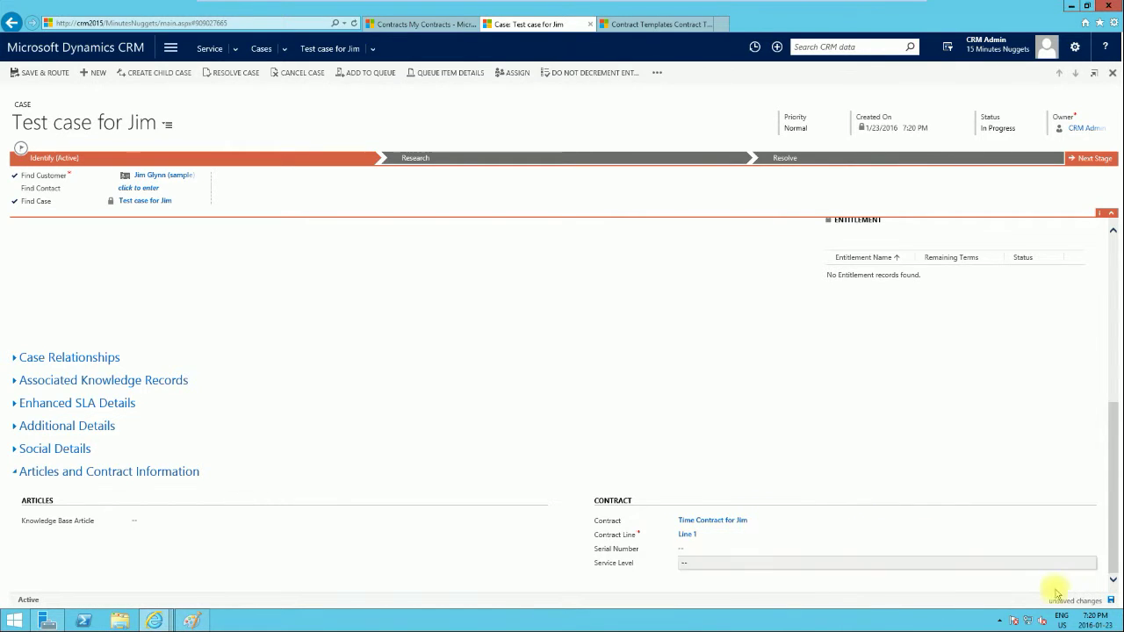
pyautogui.click(1111, 600)
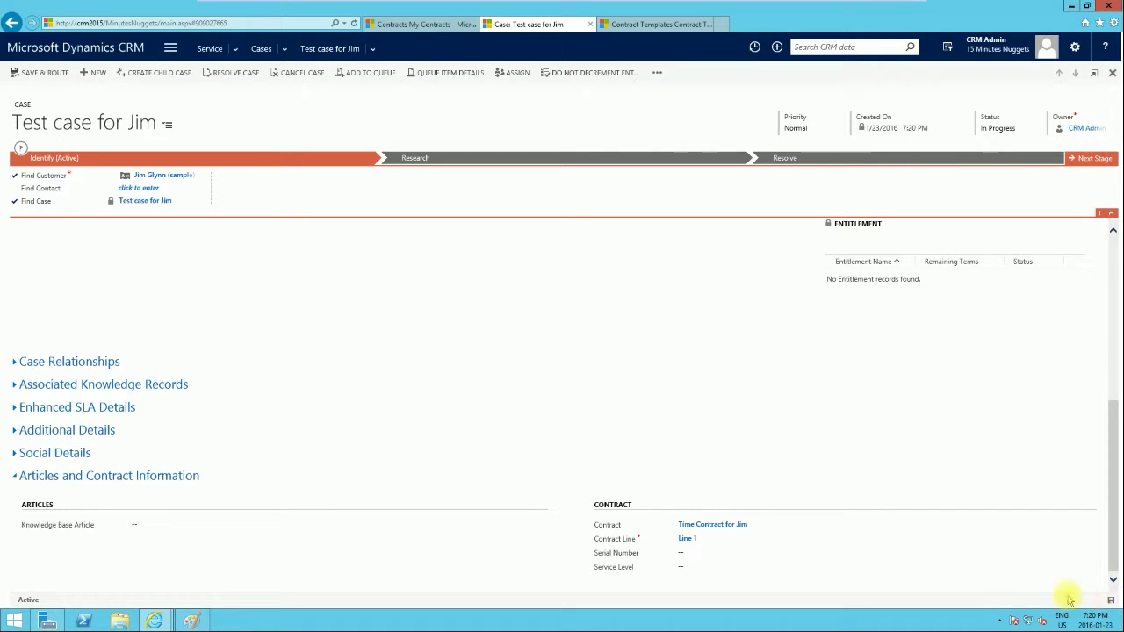
# - Open the customer's active time contract, check the allotments remaining on its contract line, and return to the new case
pyautogui.click(452, 22)
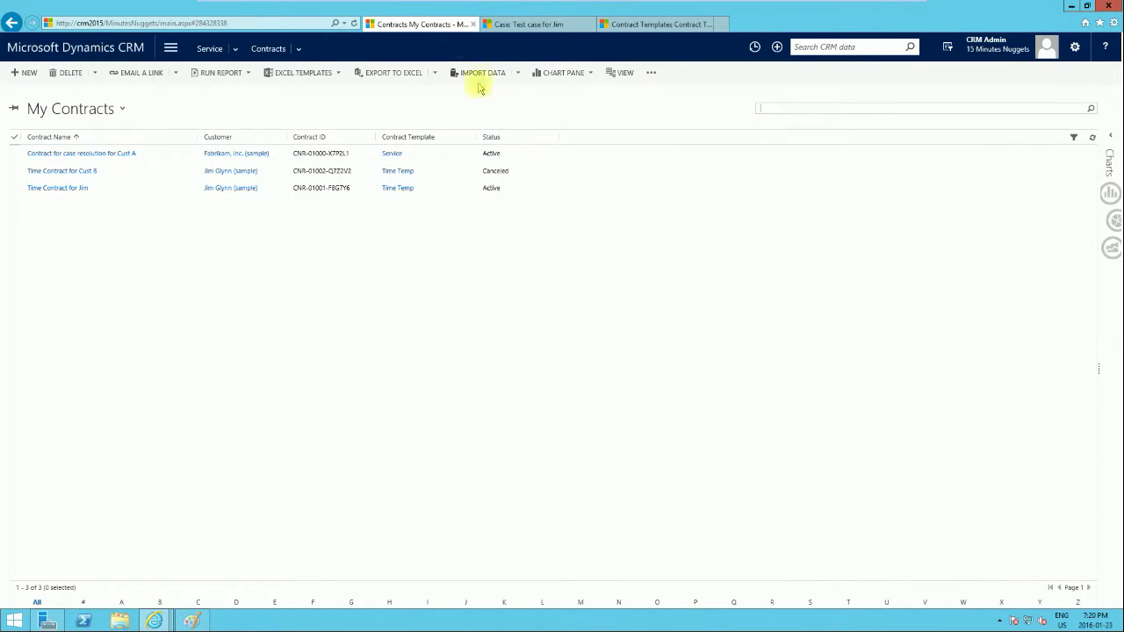
pyautogui.click(52, 189)
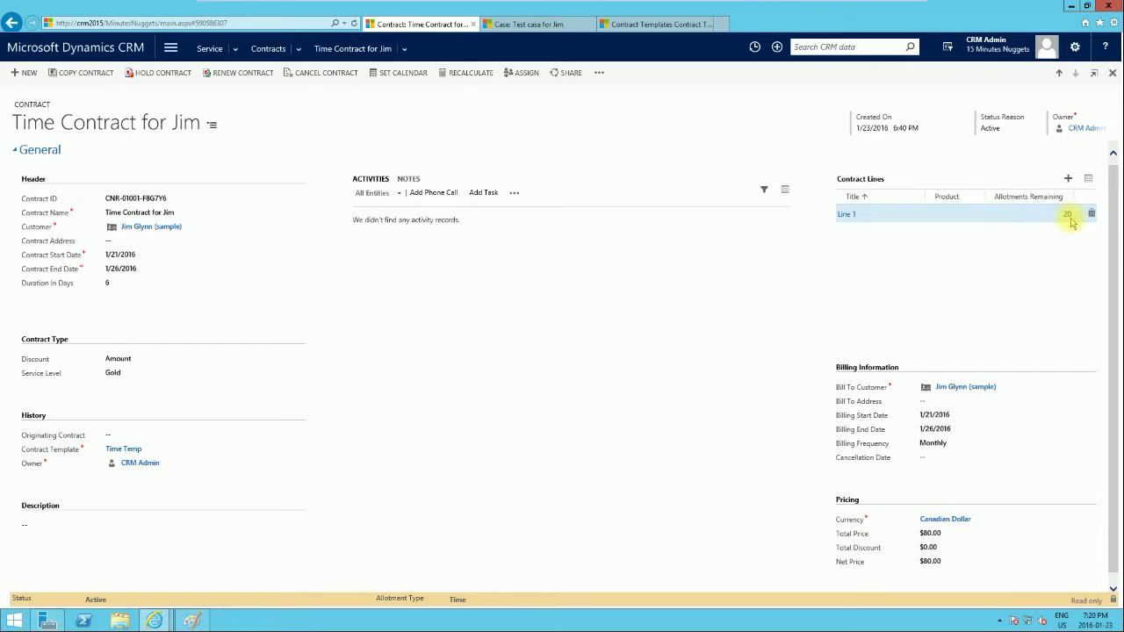
pyautogui.click(535, 26)
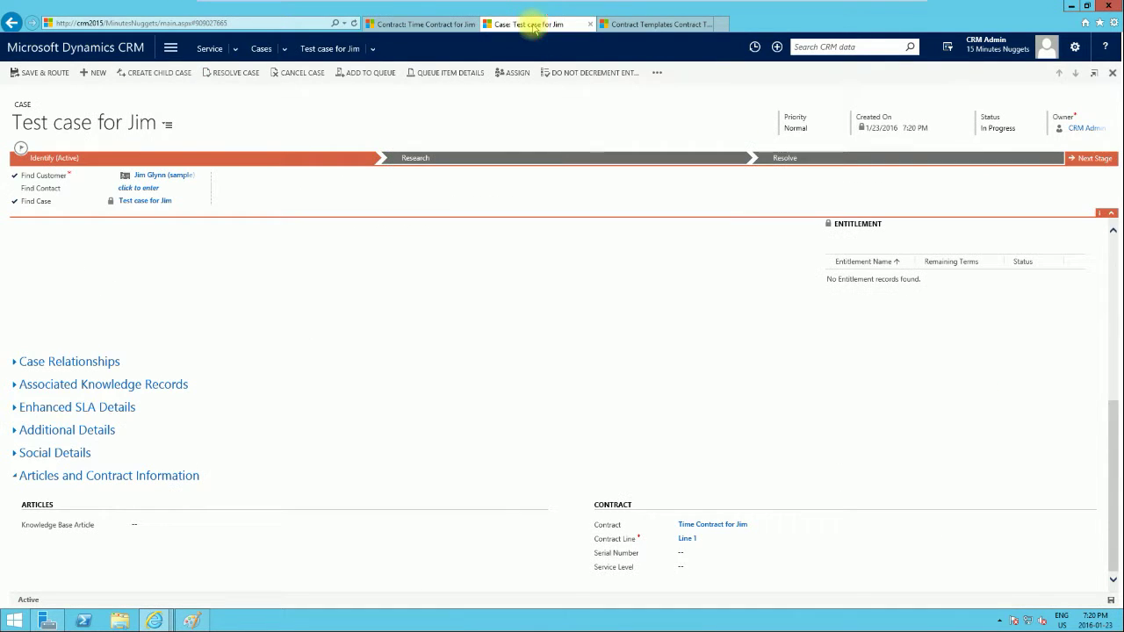
# - Resolve the case with 5 minutes of billable time, resolution type Problem Solved and resolution "Rewsolved"
pyautogui.click(223, 75)
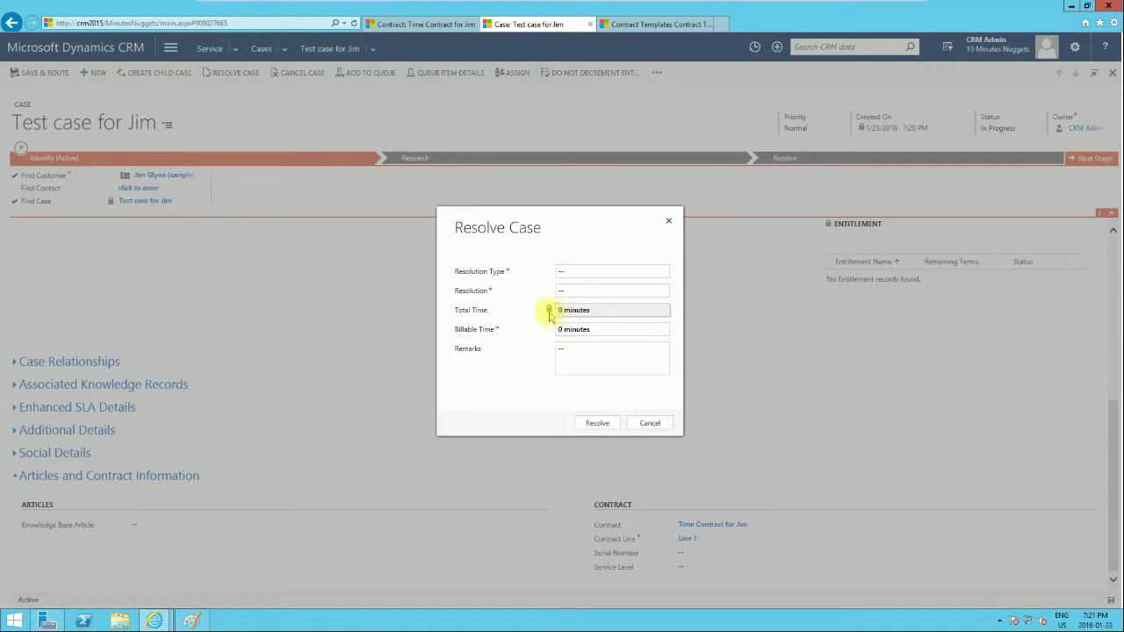
pyautogui.click(562, 329)
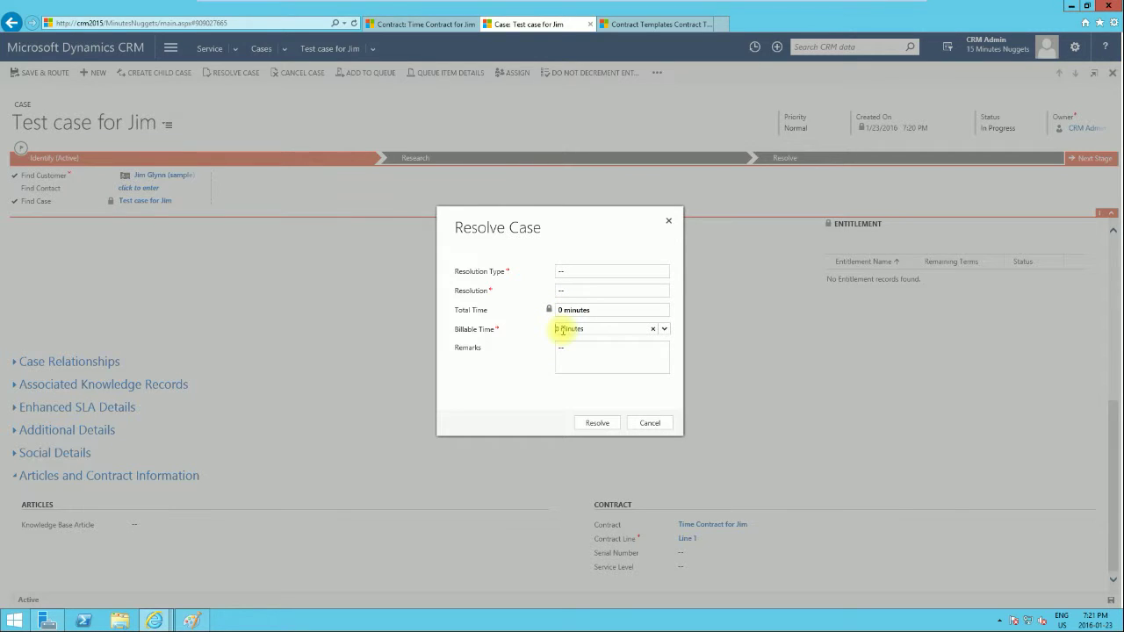
pyautogui.press('BackSpace')
pyautogui.write('5')
pyautogui.click(591, 270)
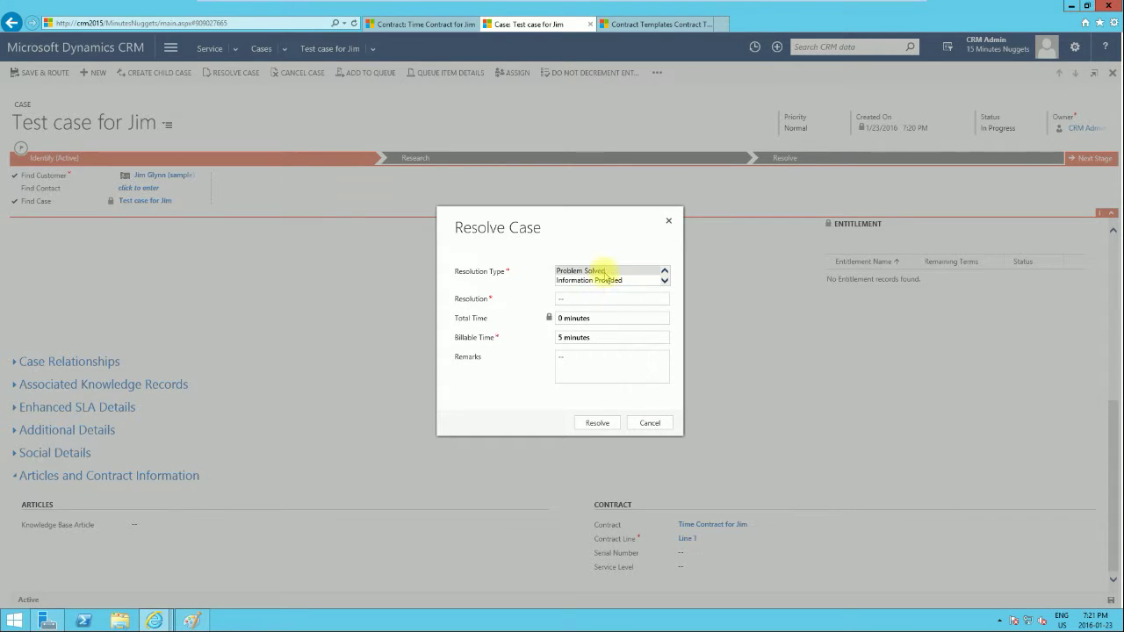
pyautogui.click(595, 270)
pyautogui.click(588, 289)
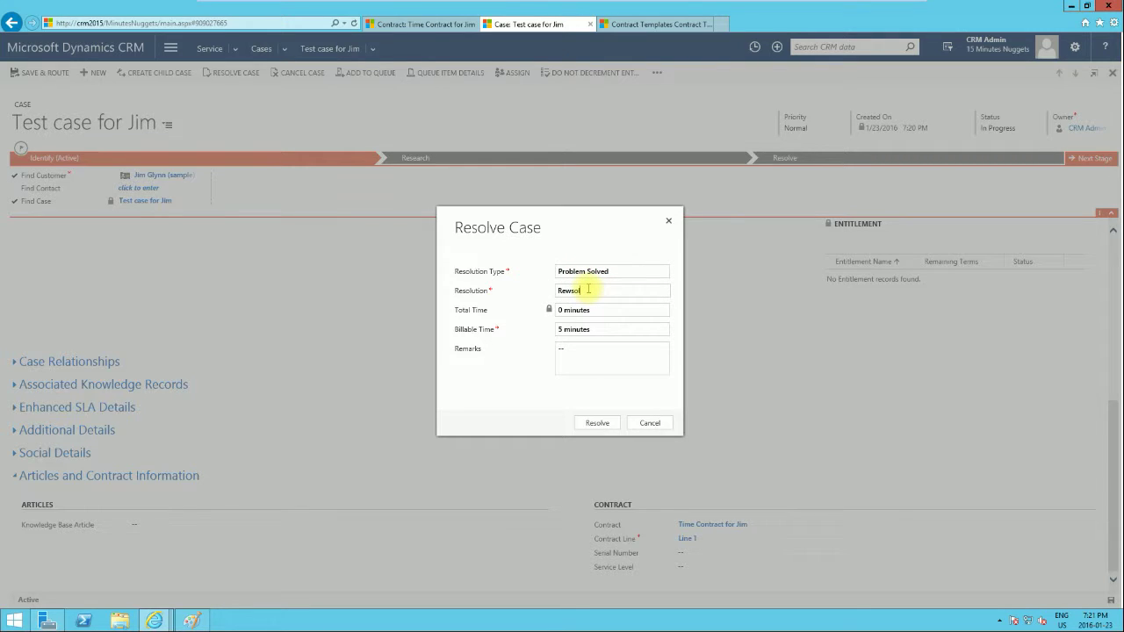
pyautogui.click(592, 349)
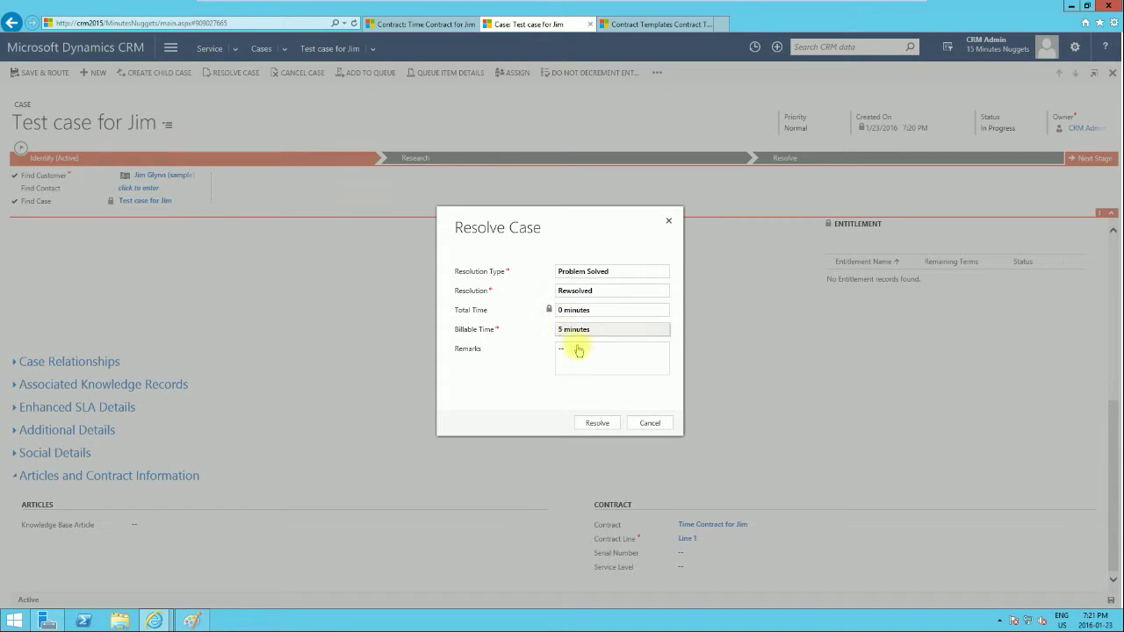
pyautogui.click(598, 423)
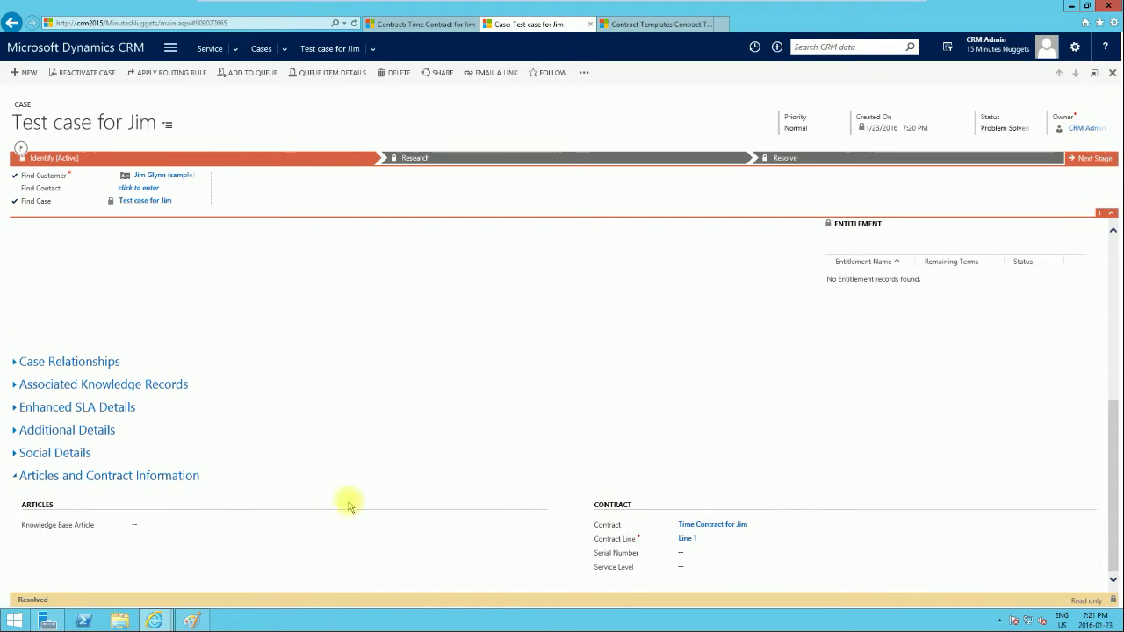
# - Return to the customer's active time contract and refresh it to check the allotments remaining on Line 1
pyautogui.click(426, 24)
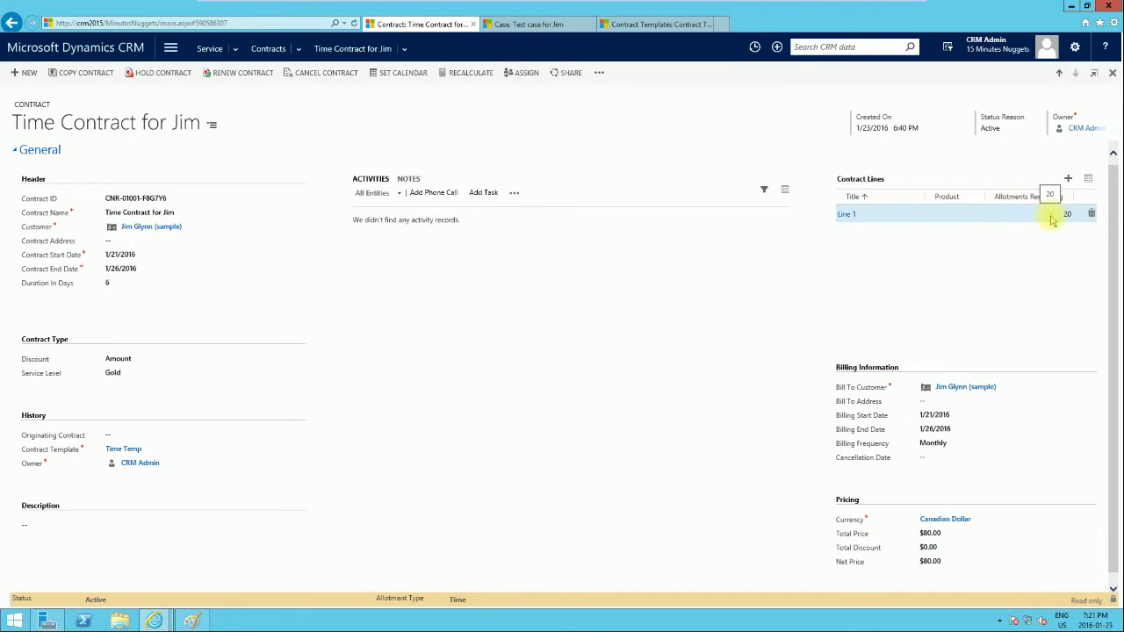
pyautogui.click(354, 24)
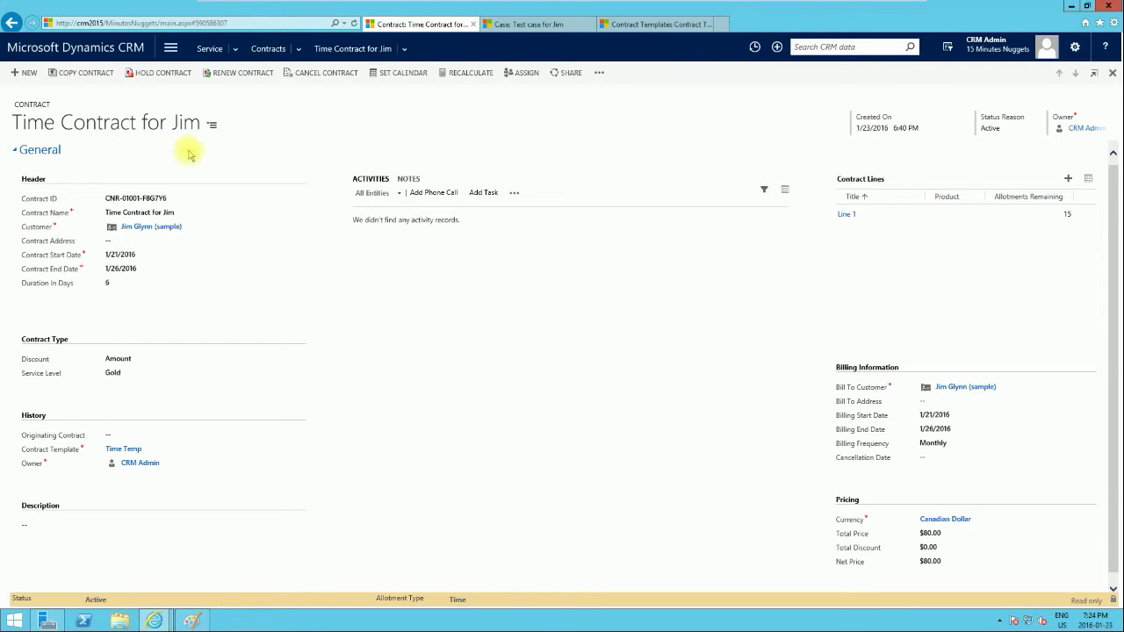
# - Copy the customer's active time contract into a new contract, including canceled contract lines
pyautogui.click(87, 74)
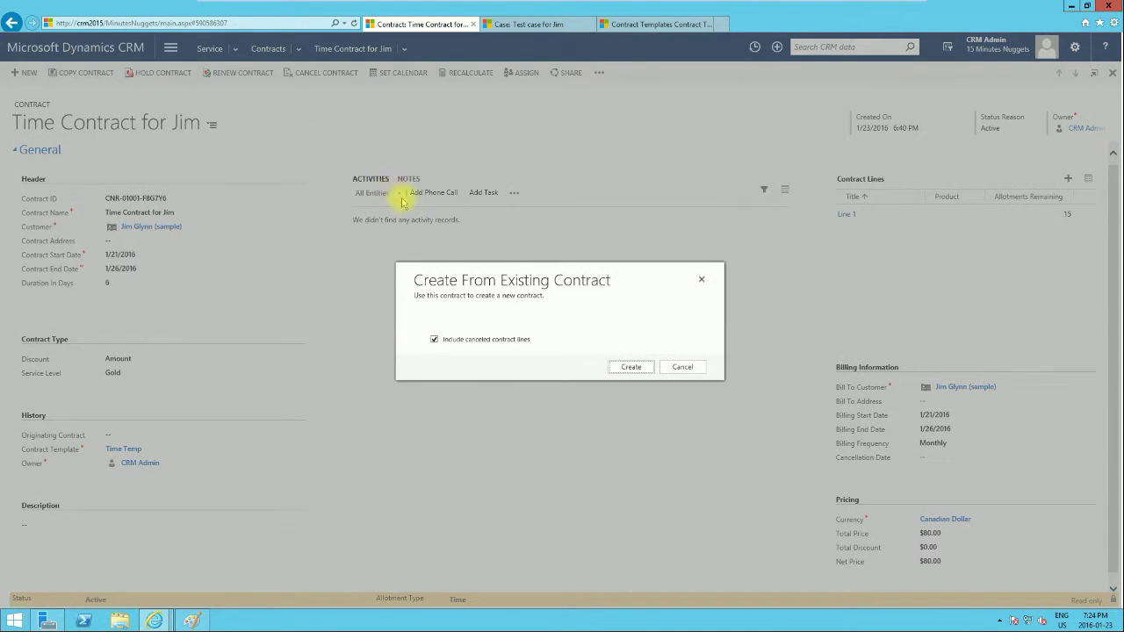
pyautogui.click(632, 369)
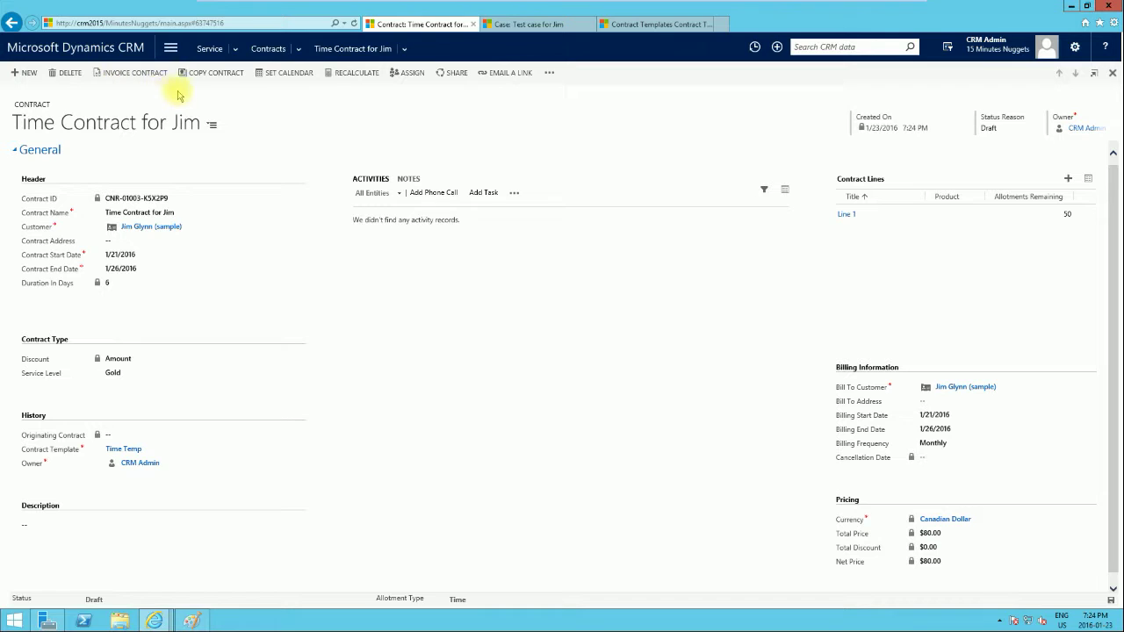
# - Open the customer's original active time contract from the contracts list and renew it with canceled contract lines included
pyautogui.click(275, 50)
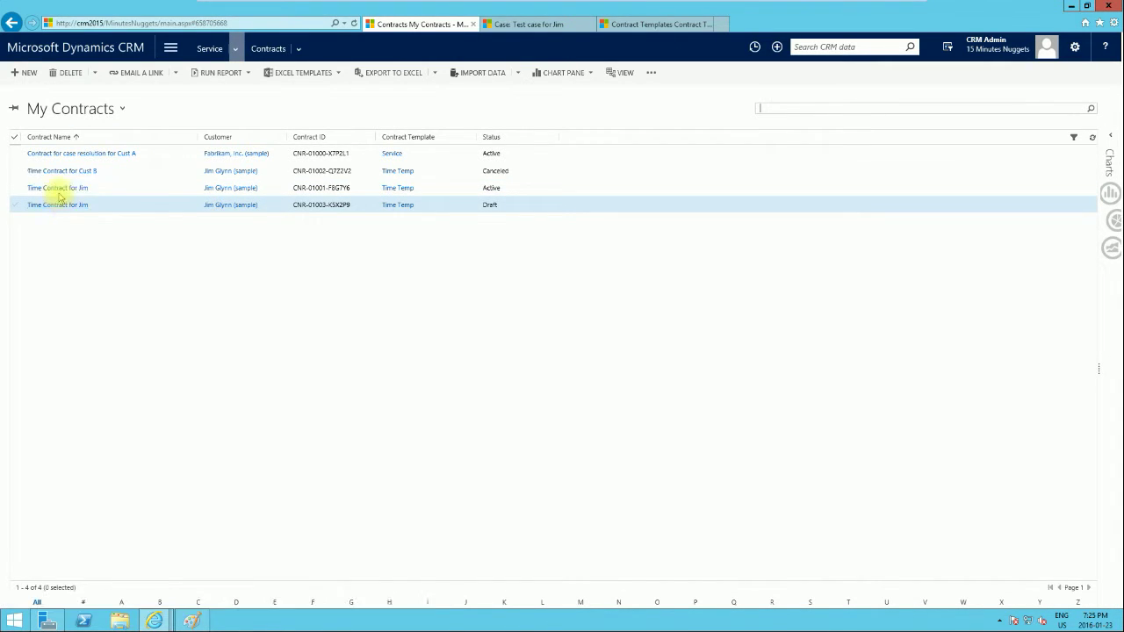
pyautogui.click(56, 188)
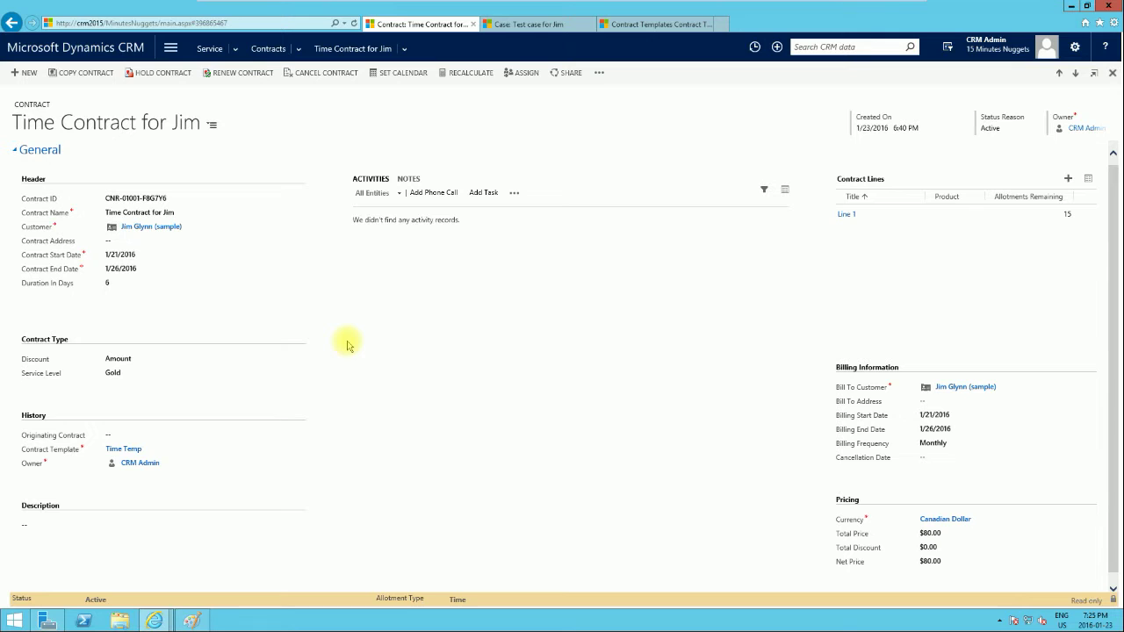
pyautogui.click(244, 75)
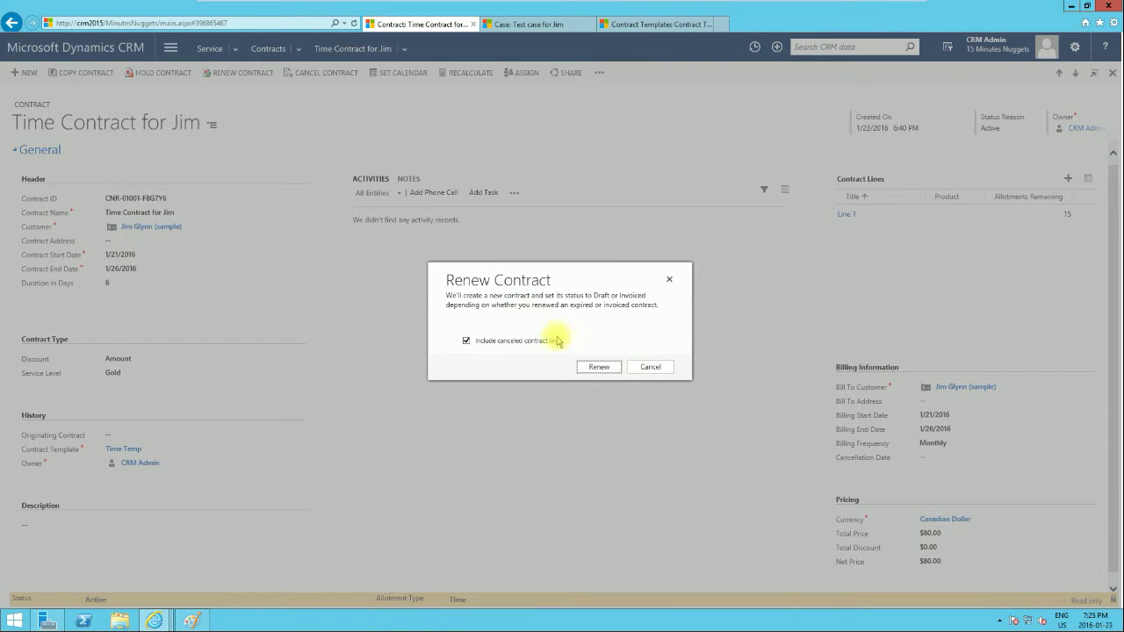
pyautogui.click(597, 369)
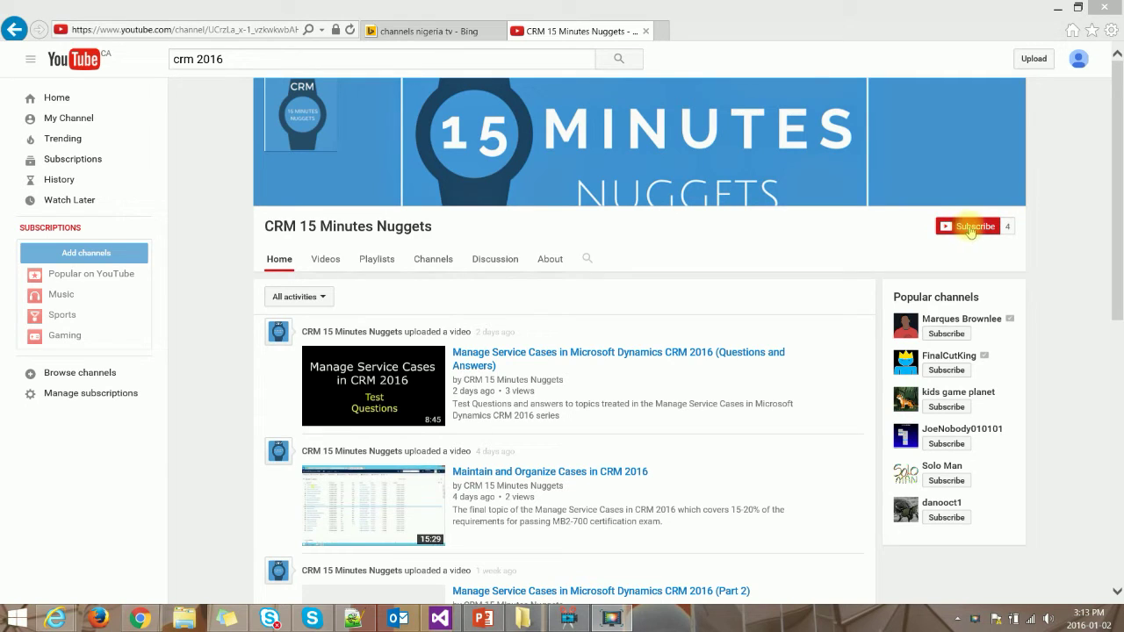
# - On YouTube, subscribe to the CRM 15 Minutes Nuggets channel and save its settings with all notifications enabled
pyautogui.click(971, 228)
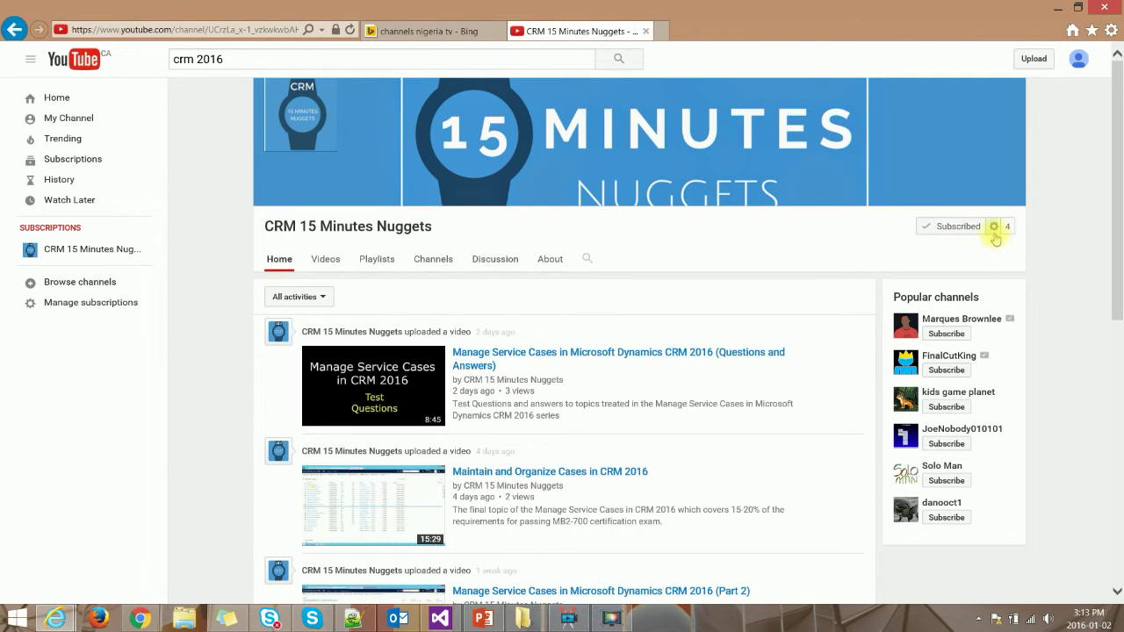
pyautogui.click(994, 230)
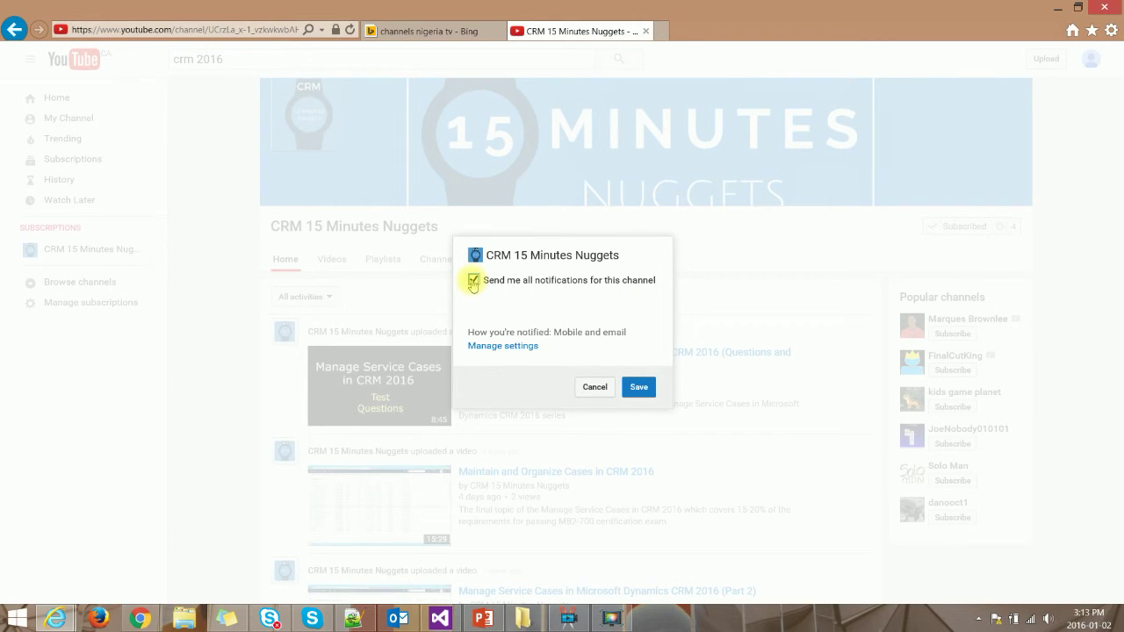
pyautogui.click(639, 388)
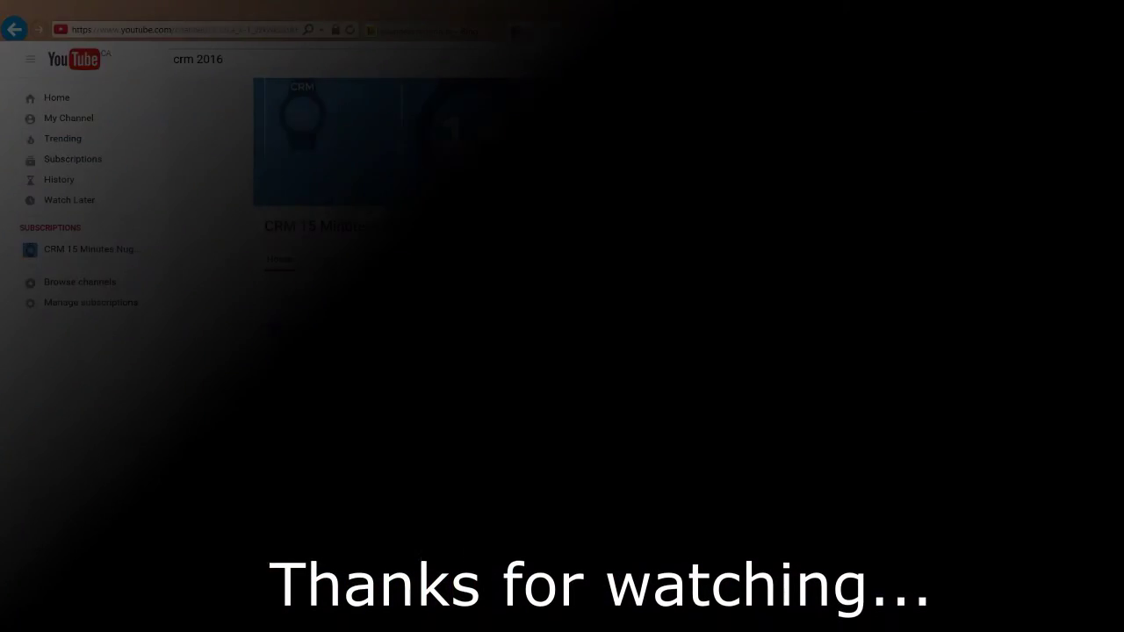